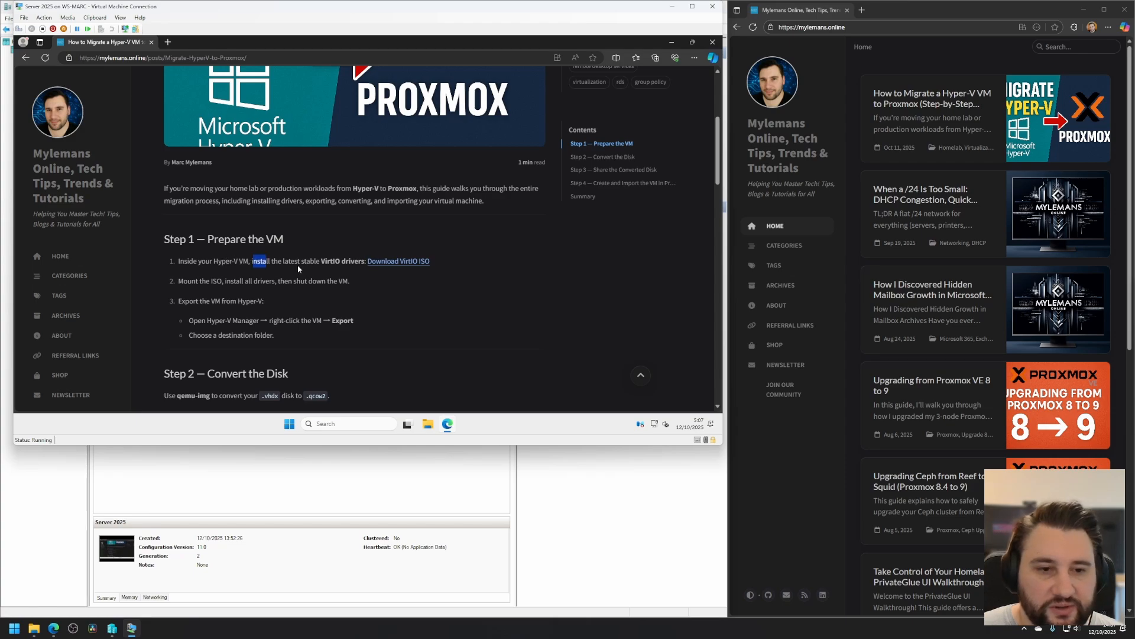
Download the VirtIO driver ISO, mount virtio-win-0.1.285 inside the VM and launch its virtio-win-guest-tools installer.
left_click(383, 262)
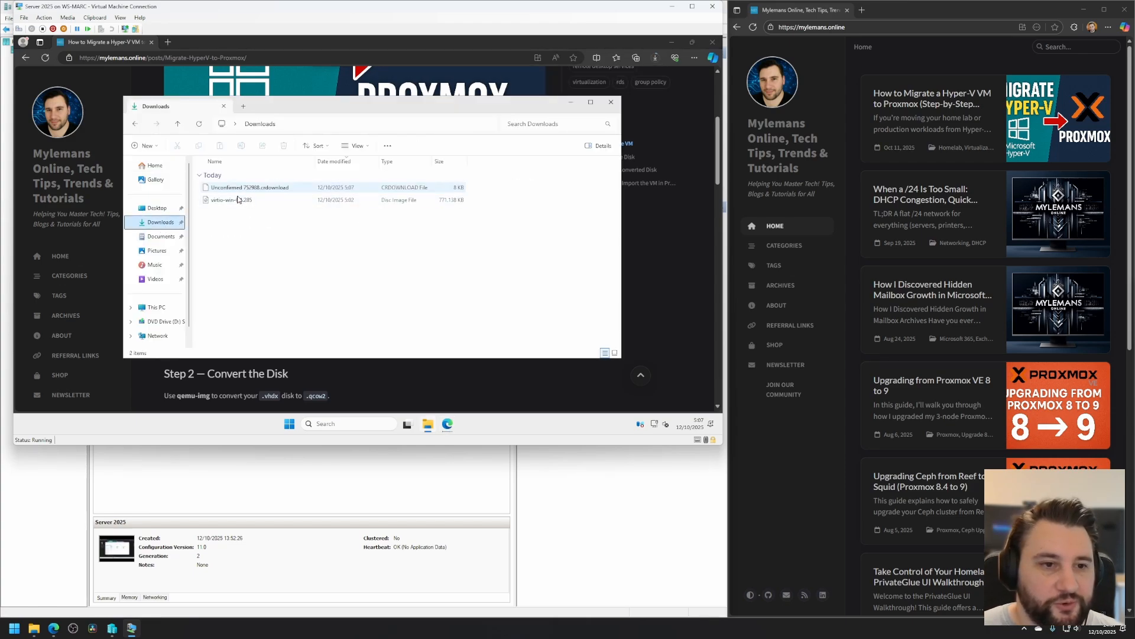
double_click(235, 199)
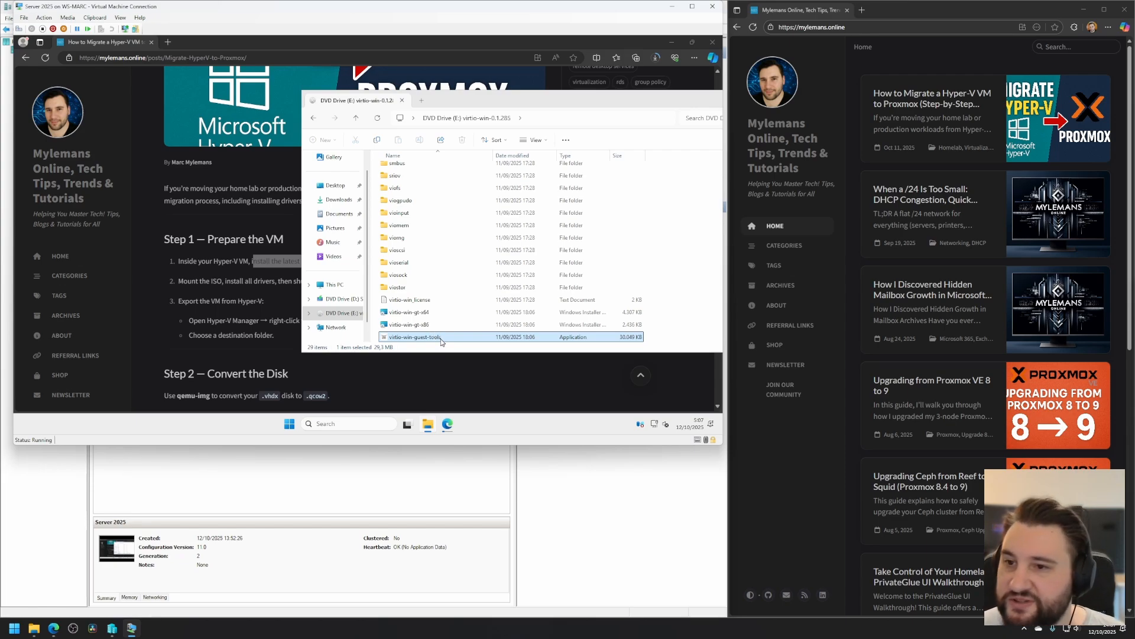
double_click(439, 338)
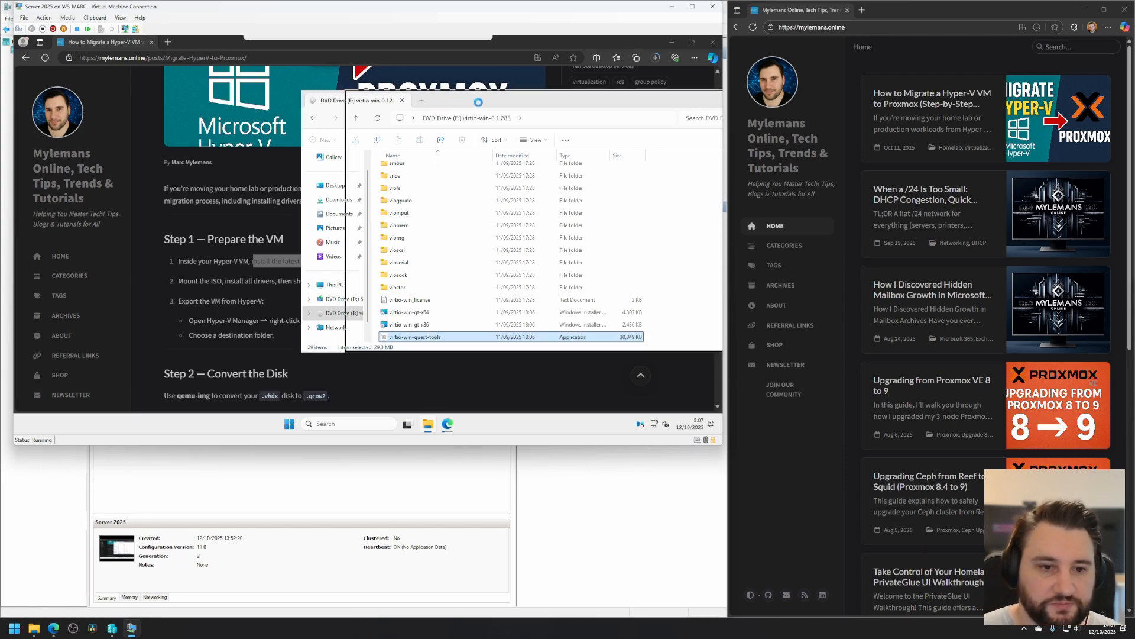
Accept the license terms and install the VirtIO guest tools, including the Virtio-win drivers with their default feature selection.
left_click(339, 271)
left_click(425, 299)
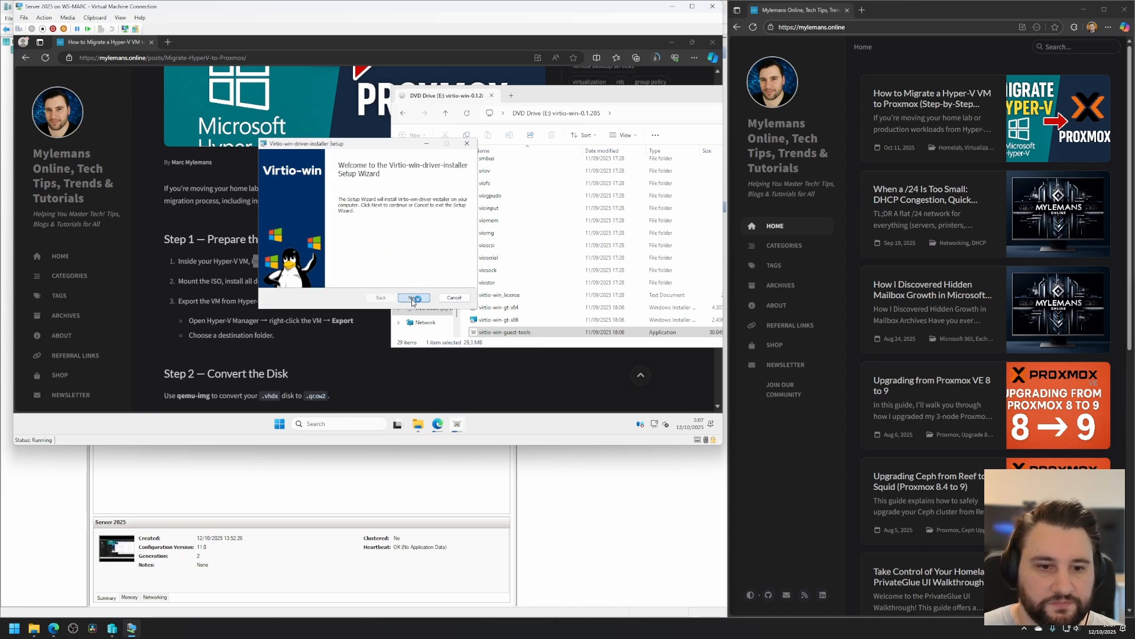
left_click(273, 277)
left_click(420, 298)
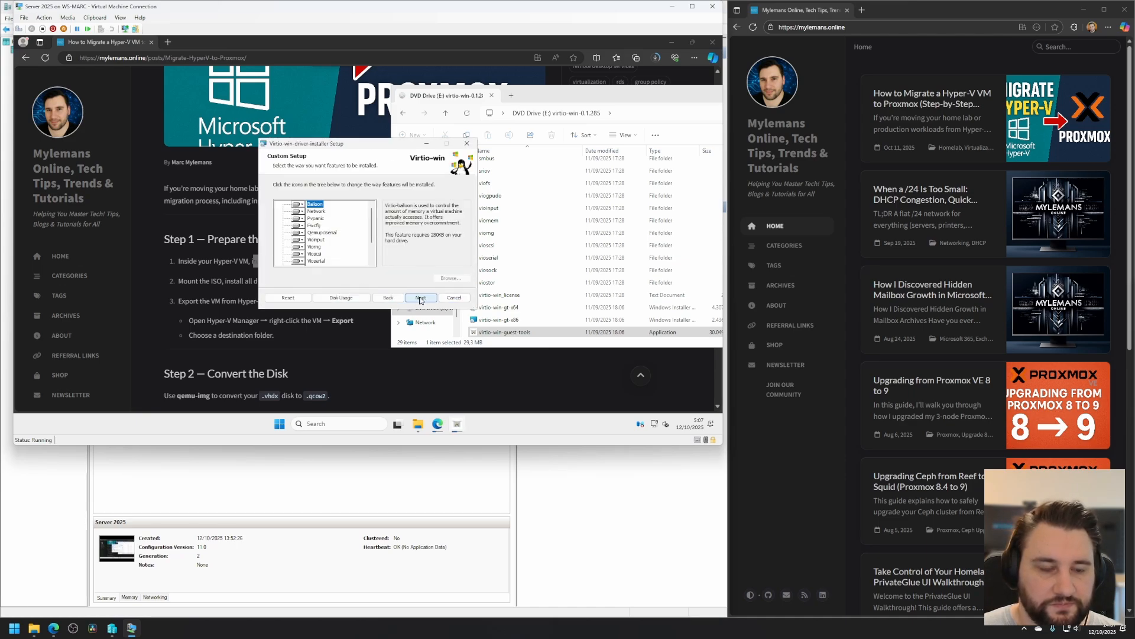
left_click(420, 297)
left_click(420, 297)
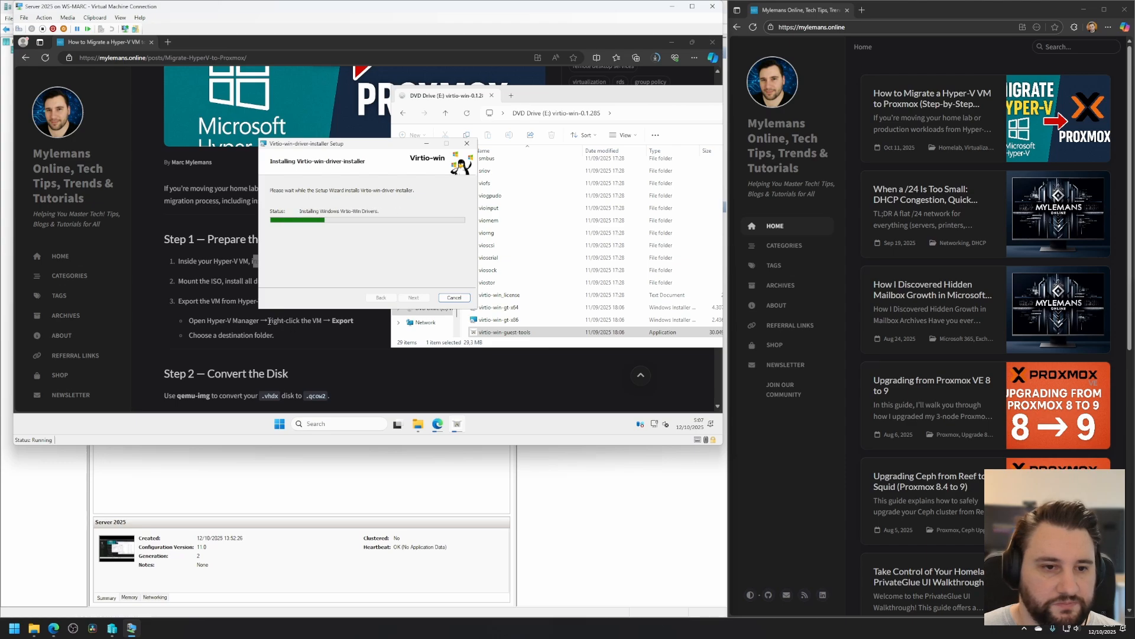
left_click(366, 322)
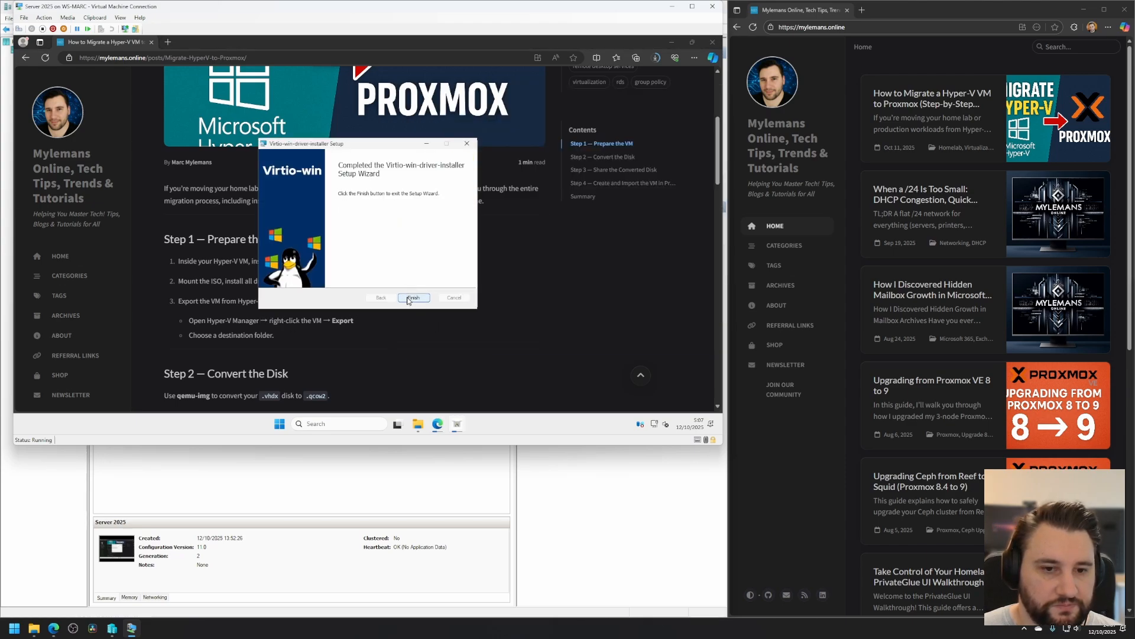
left_click(408, 300)
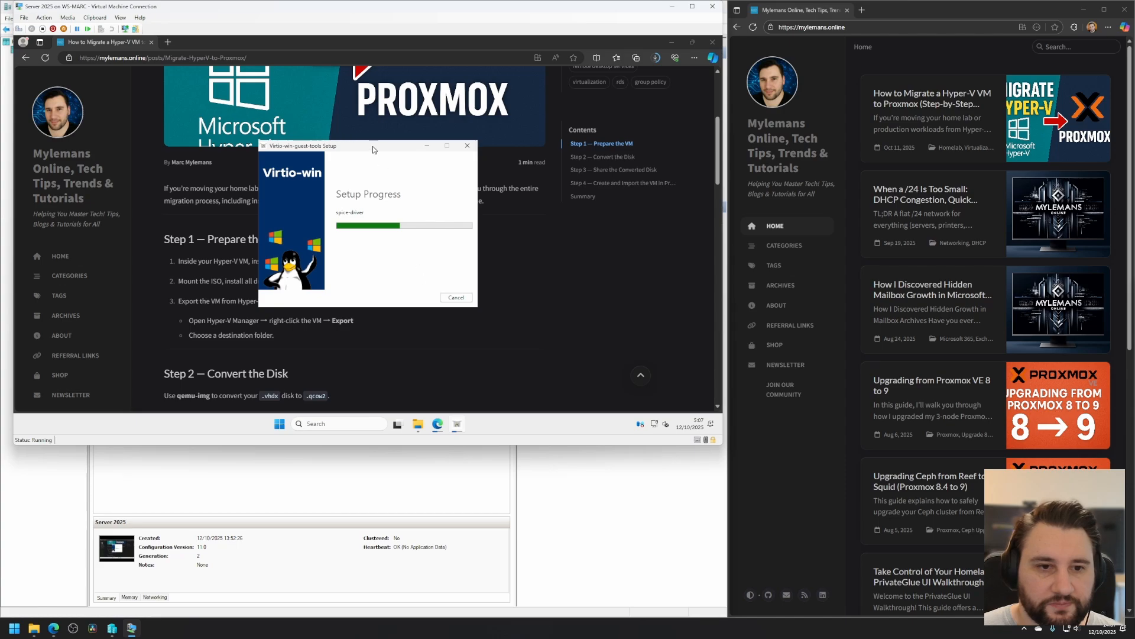
left_click_drag(373, 149, 580, 100)
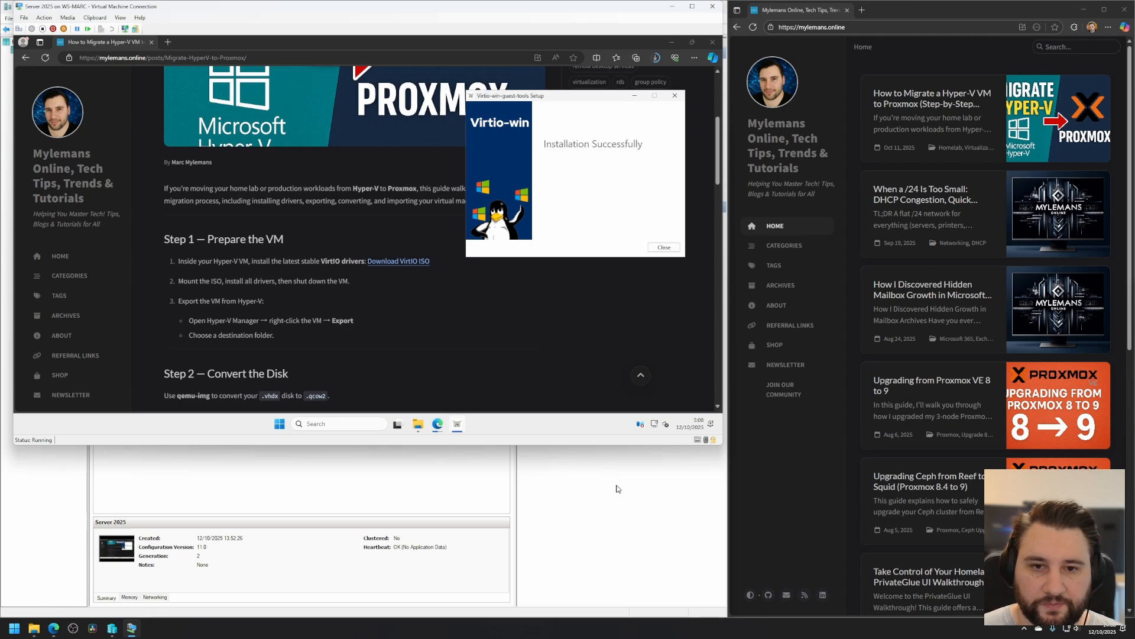
left_click(656, 248)
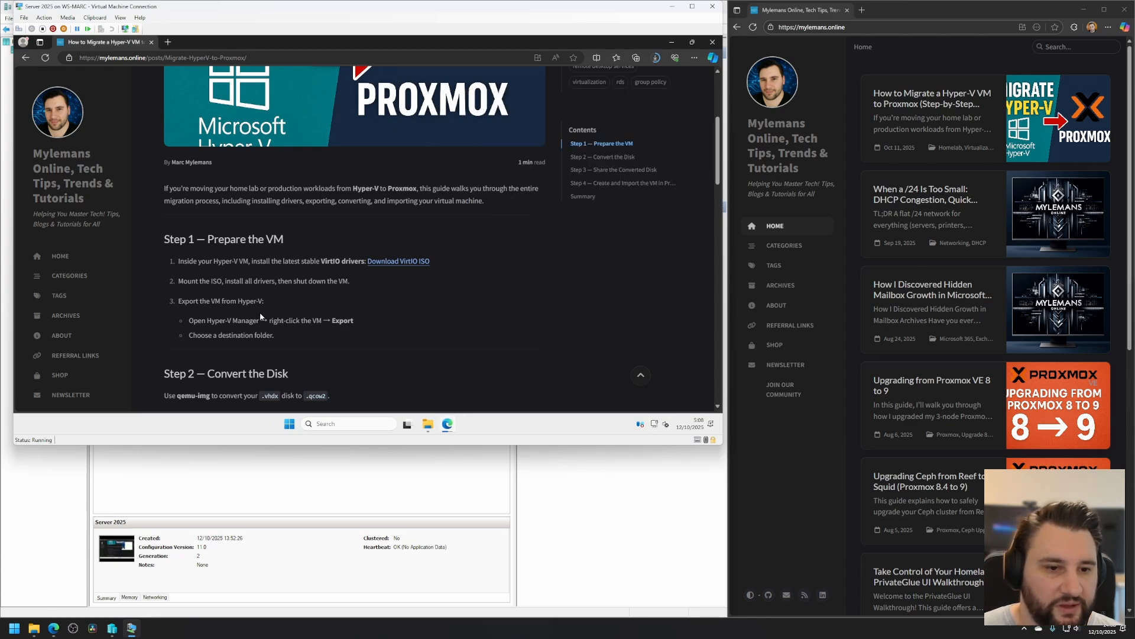
Close the virtual machine's browser and shut down its Windows system with the reason Other (Unplanned).
left_click_drag(229, 281, 350, 283)
left_click(362, 286)
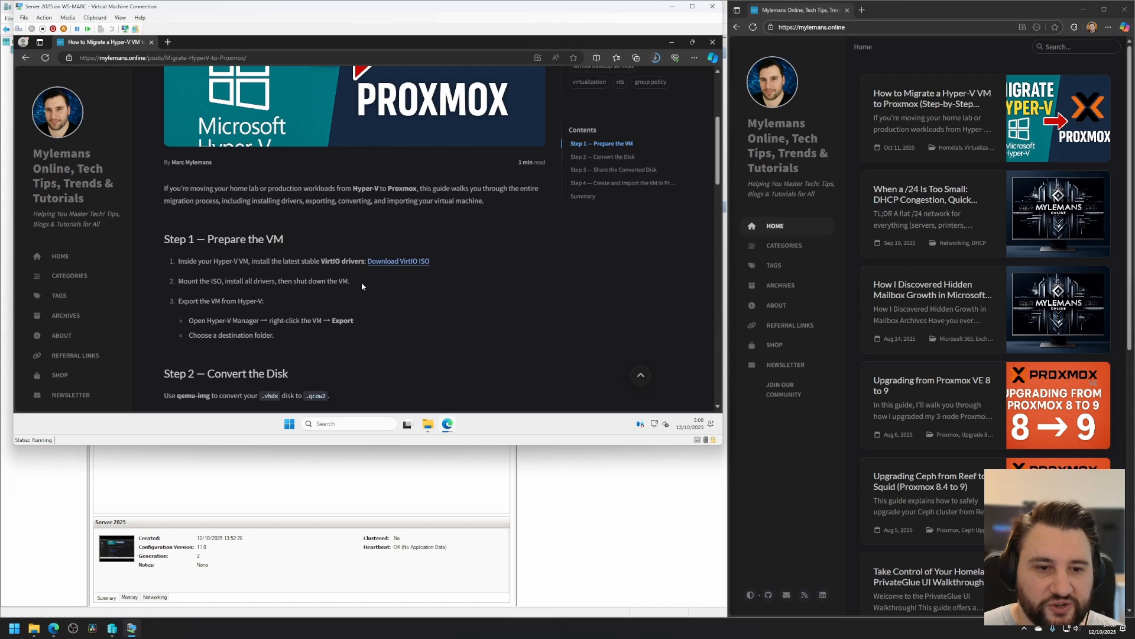
left_click(712, 43)
left_click(437, 107)
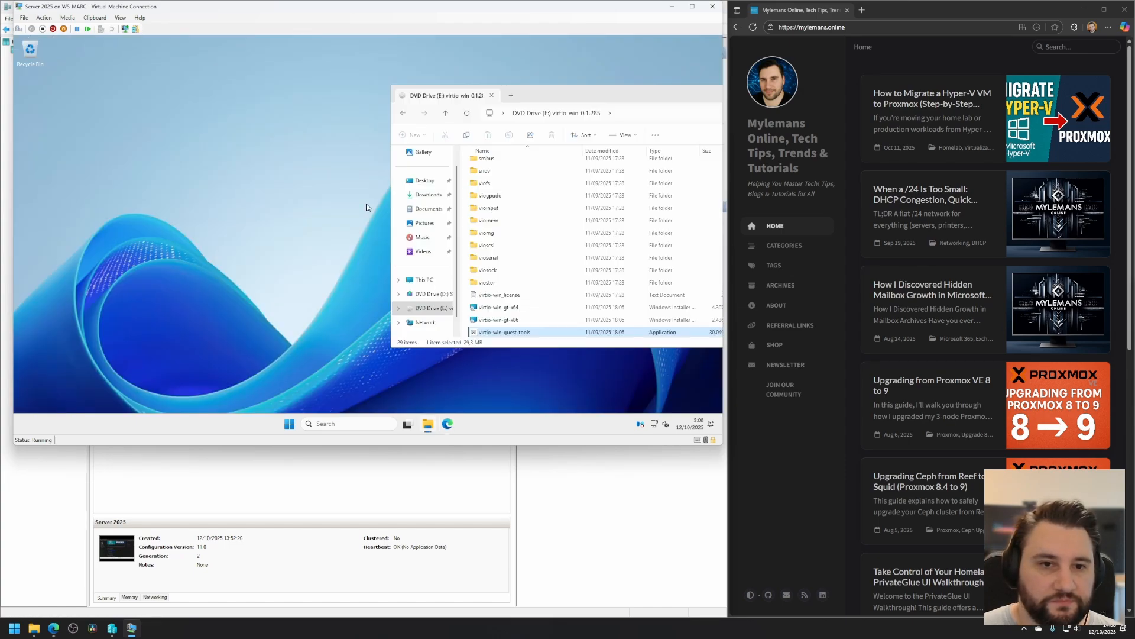
right_click(289, 423)
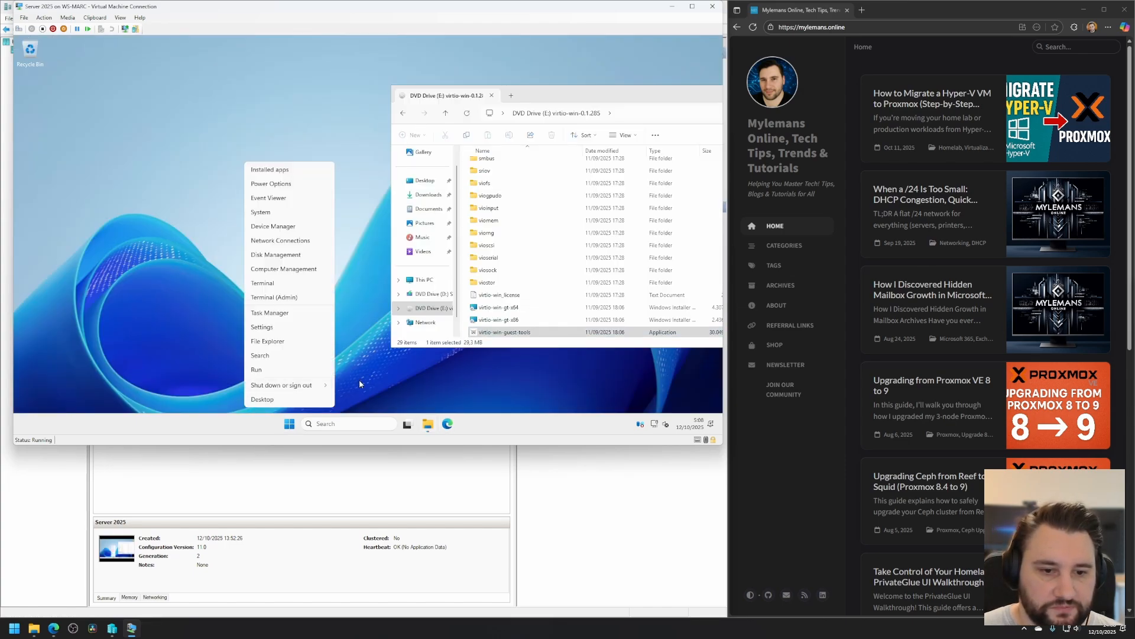
mouse_move(308, 385)
left_click(354, 400)
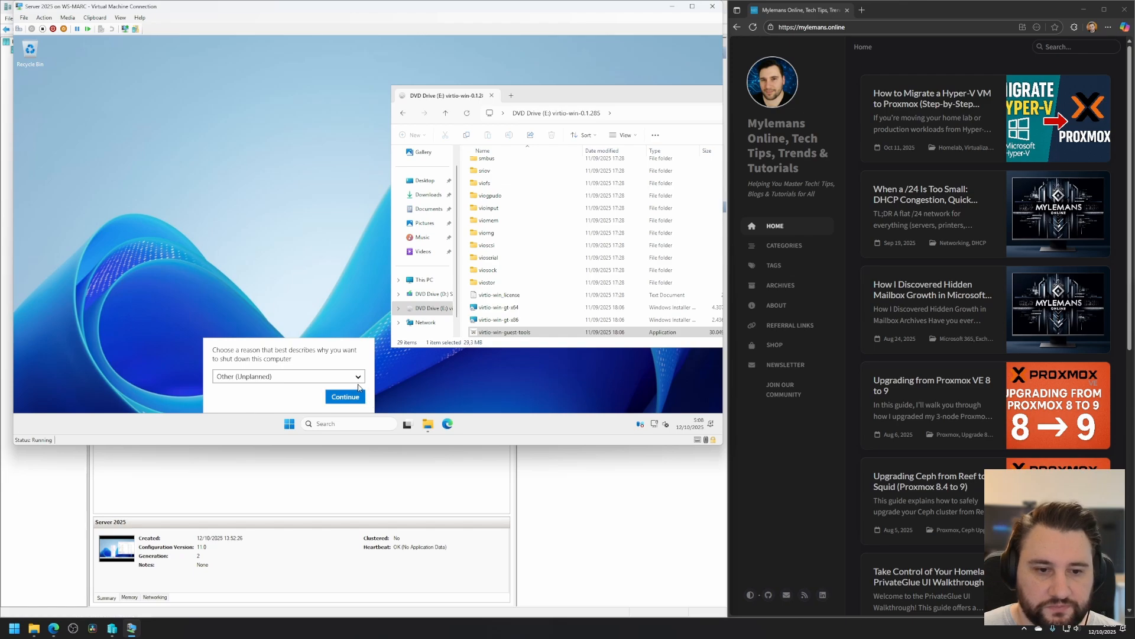
left_click(353, 395)
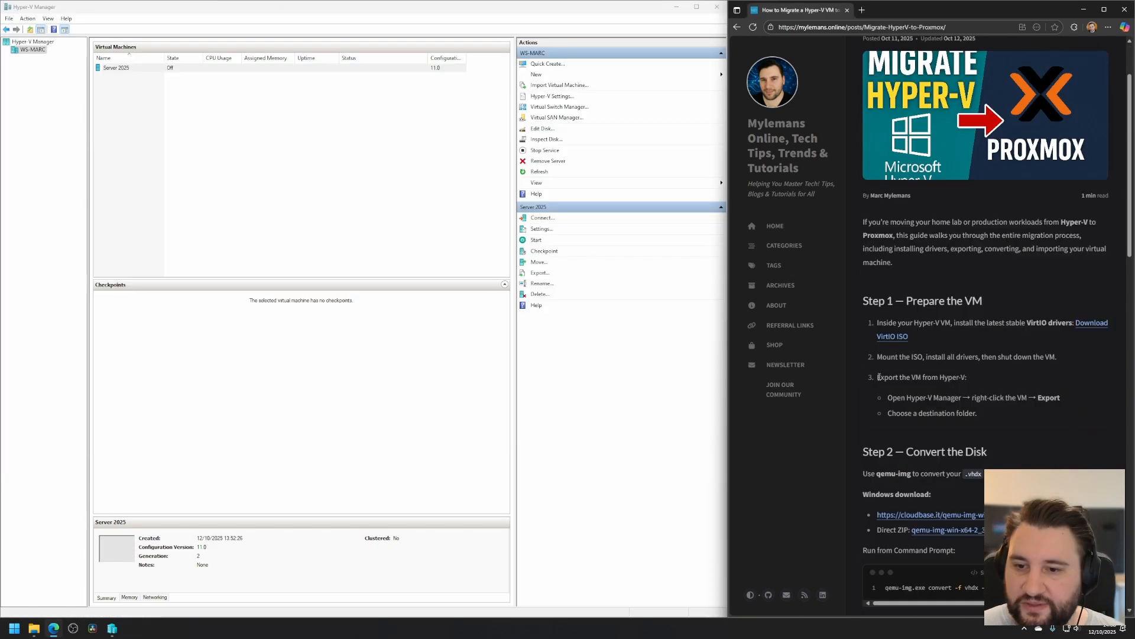
Export the Server 2025 virtual machine to a new folder named Export on the DATA (D:) drive.
left_click_drag(879, 377, 963, 373)
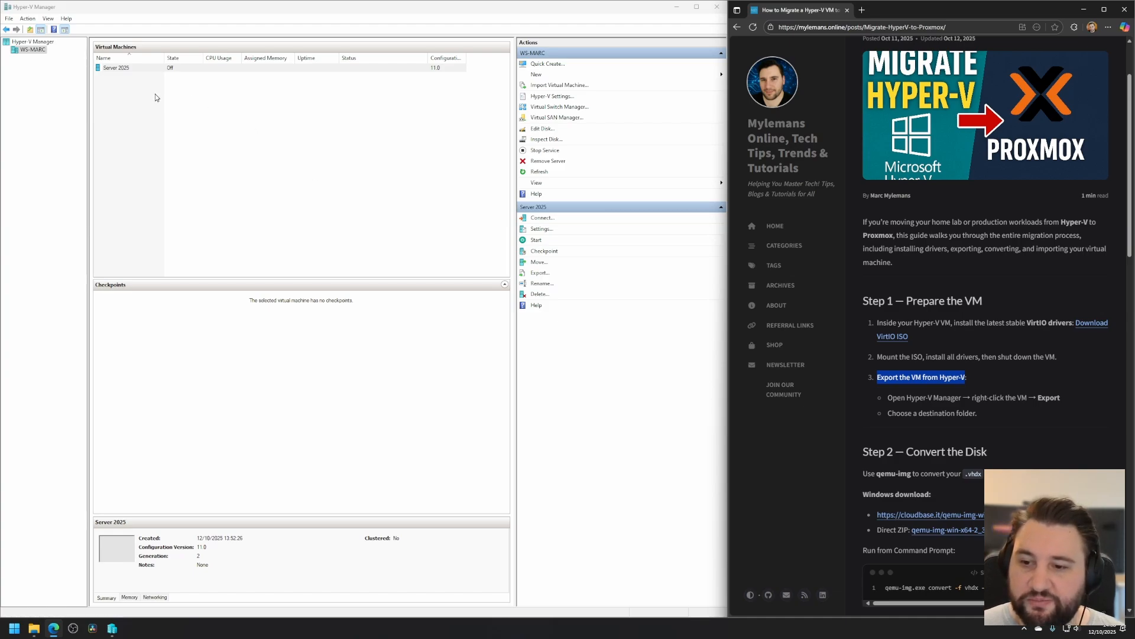
right_click(122, 69)
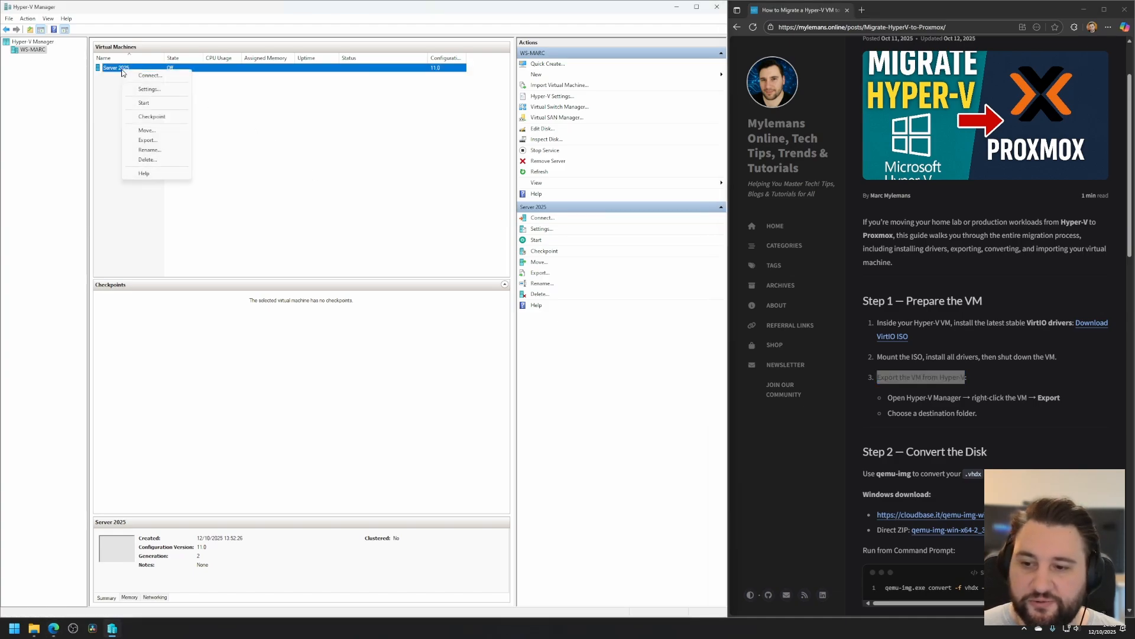
left_click(150, 141)
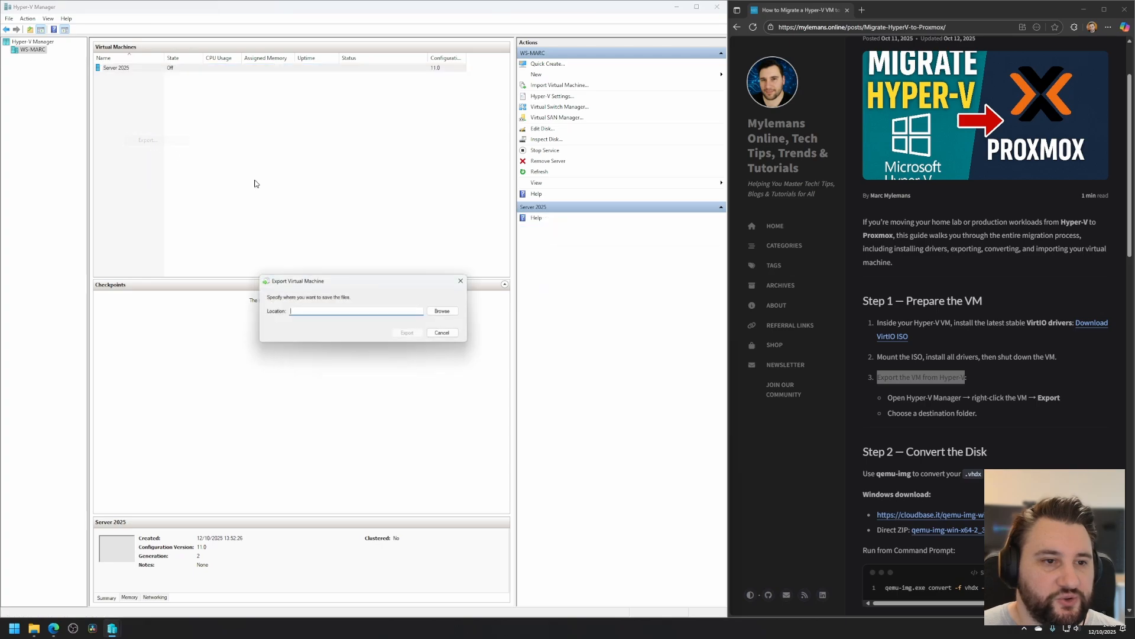
left_click(445, 311)
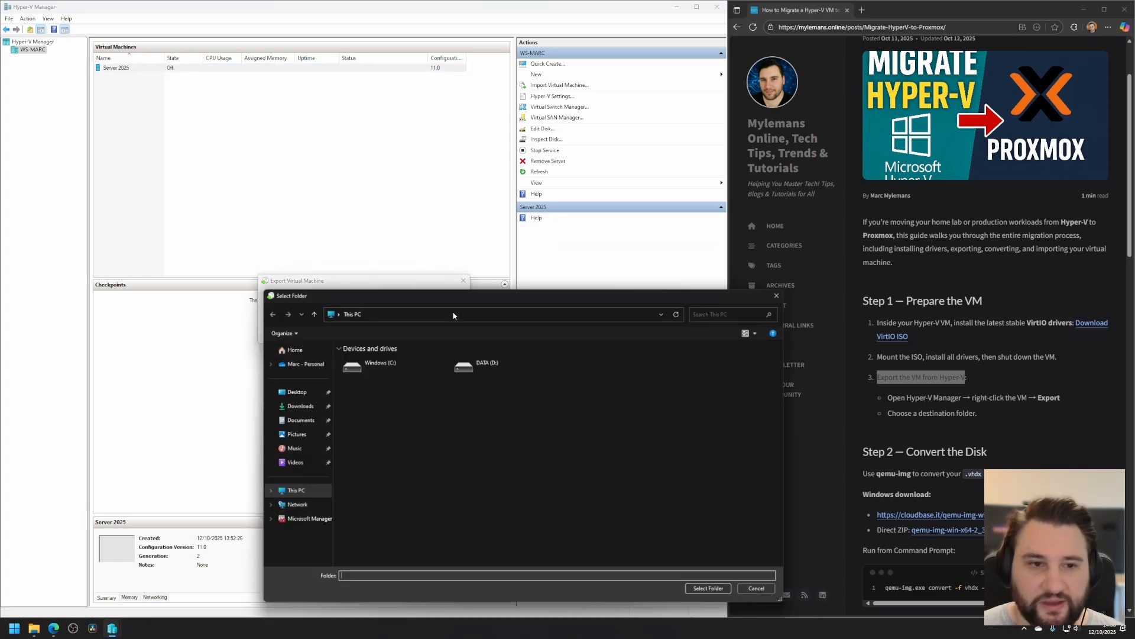
double_click(482, 364)
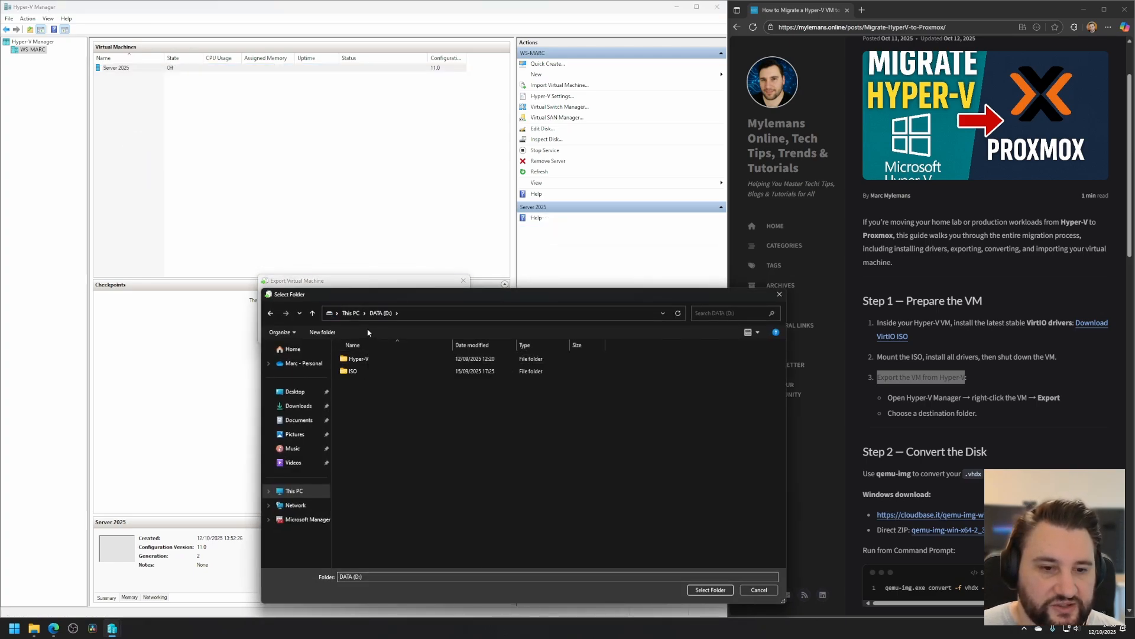
left_click(323, 331)
type("Exp")
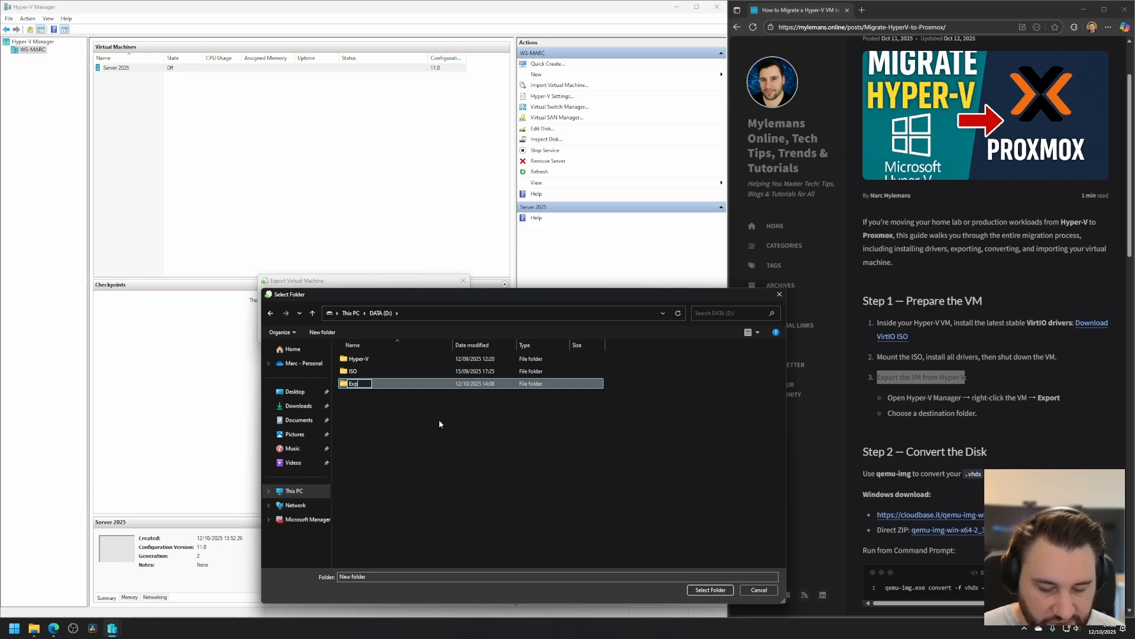
type("ort")
key("Return")
key("Return")
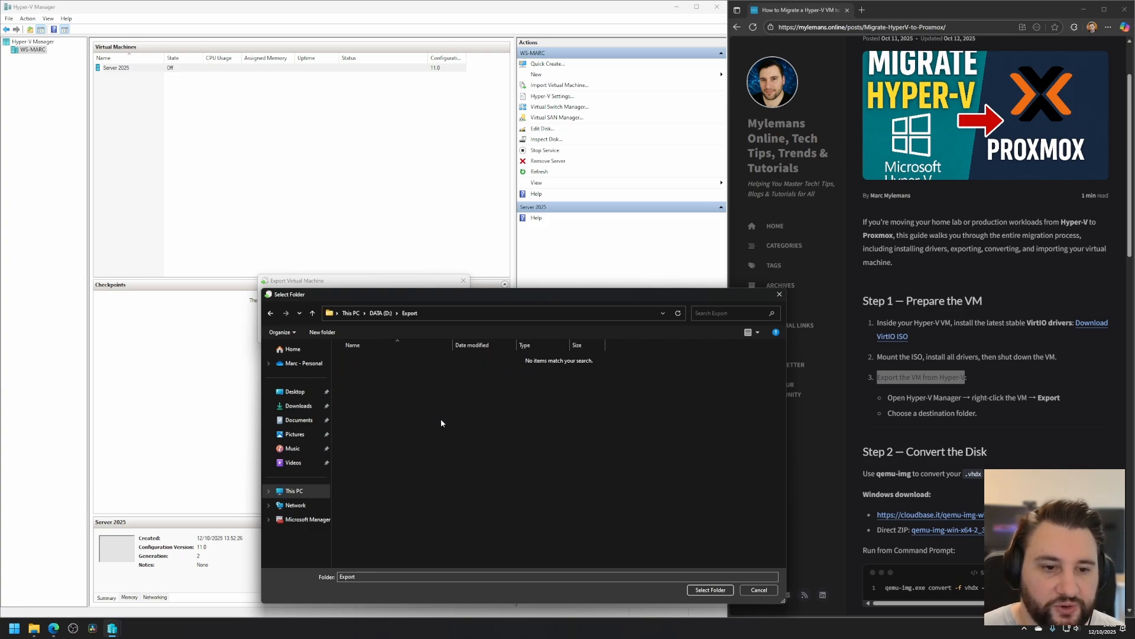
left_click(698, 587)
left_click(408, 333)
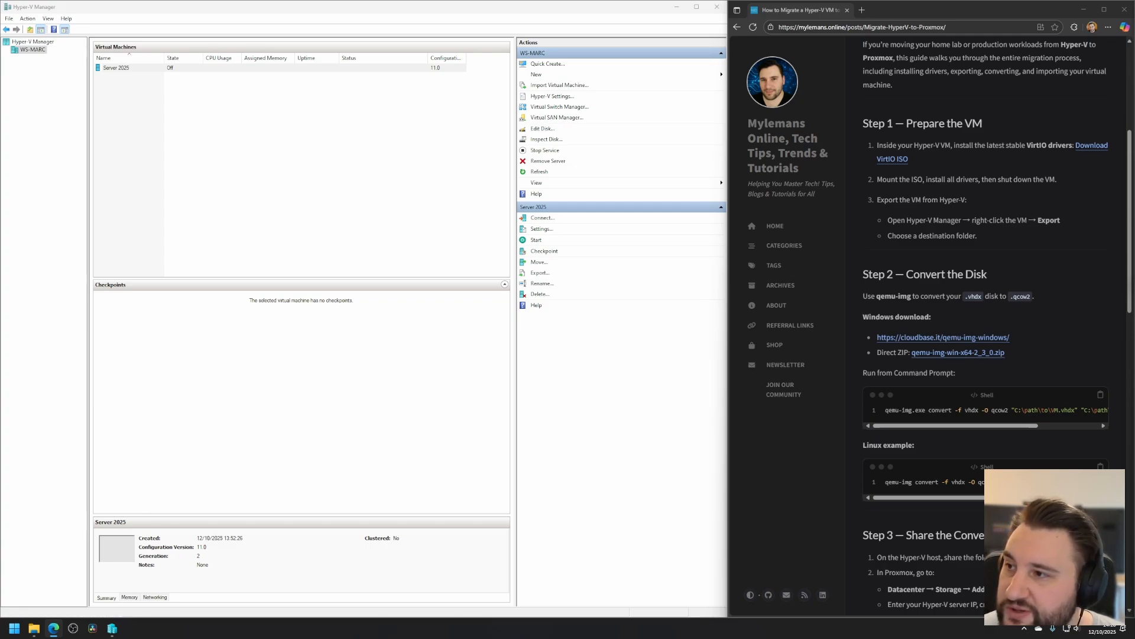
Download the qemu-img-win-x64-2_3_0.zip archive from the guide and bring up the extraction settings for its contents.
left_click(930, 353)
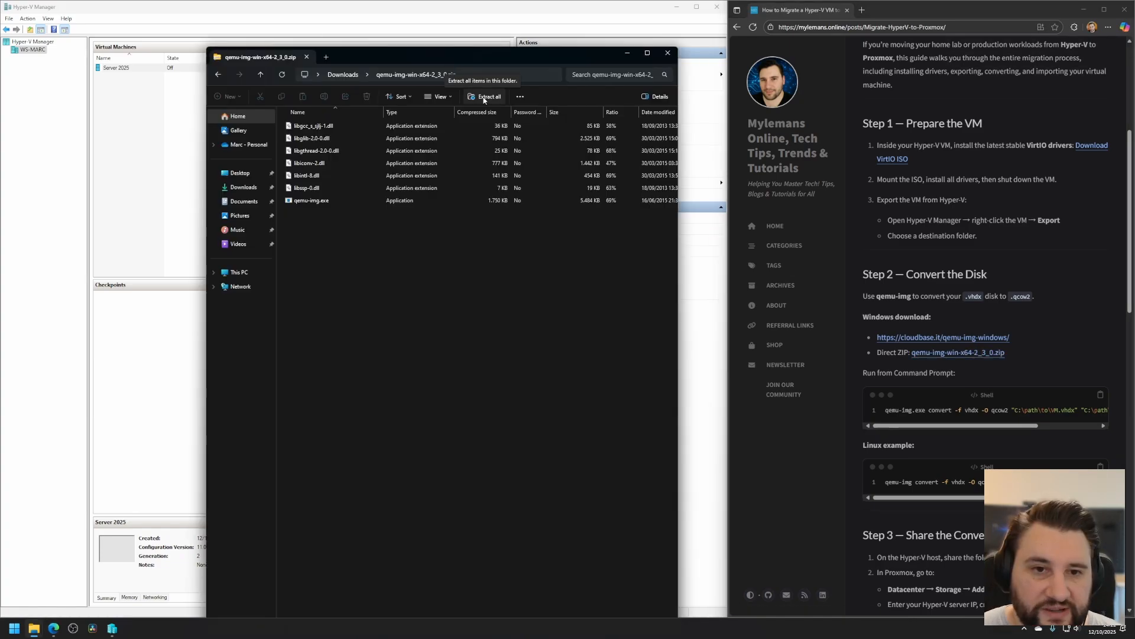
left_click(485, 96)
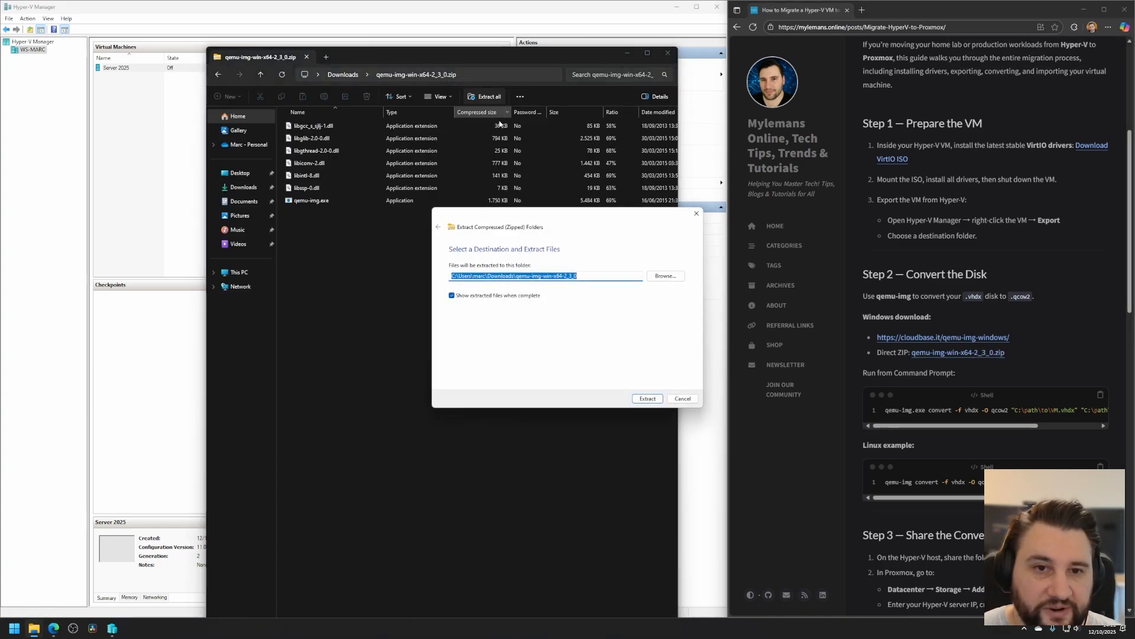
left_click(696, 215)
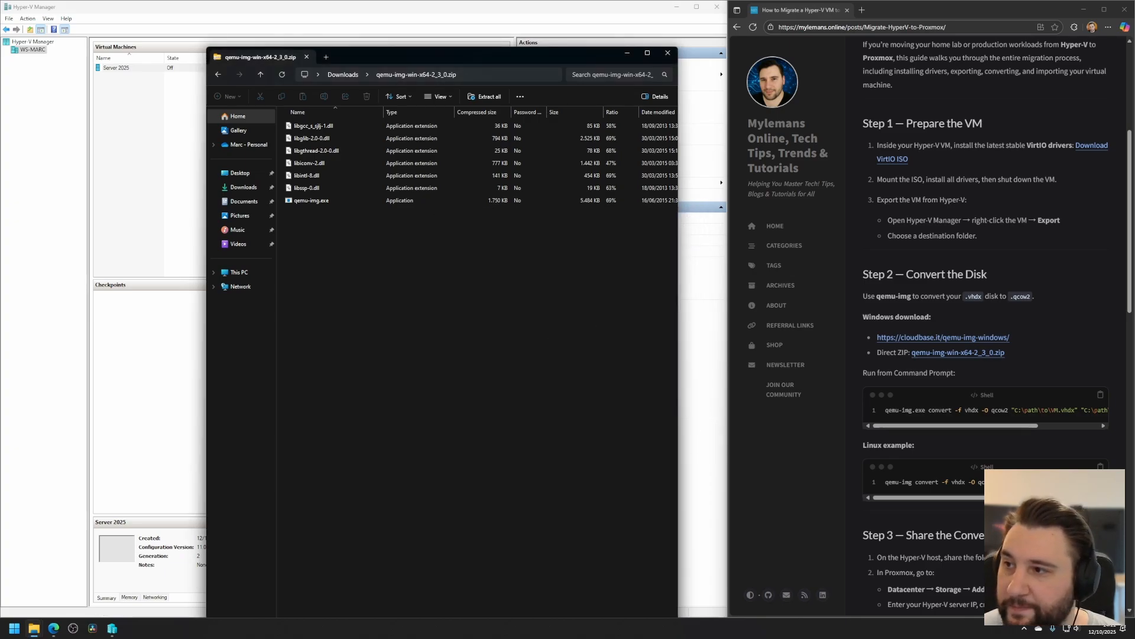
Open an administrator terminal and change the directory to the extracted qemu-img-win-x64-2_3_0 folder in Downloads.
right_click(15, 628)
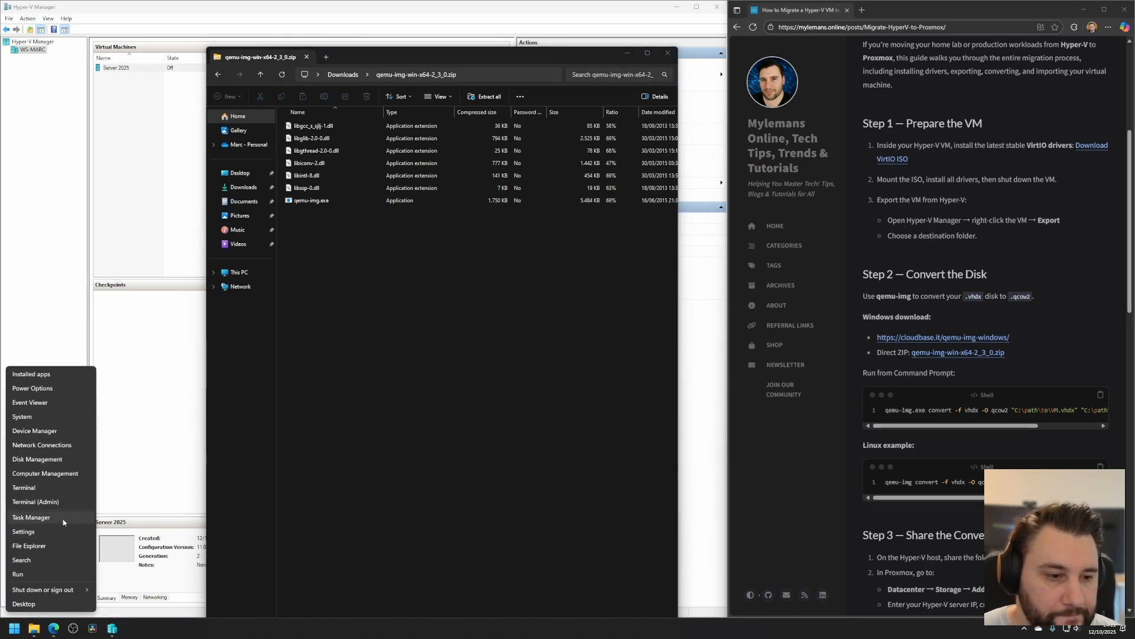
left_click(36, 501)
type("cd '")
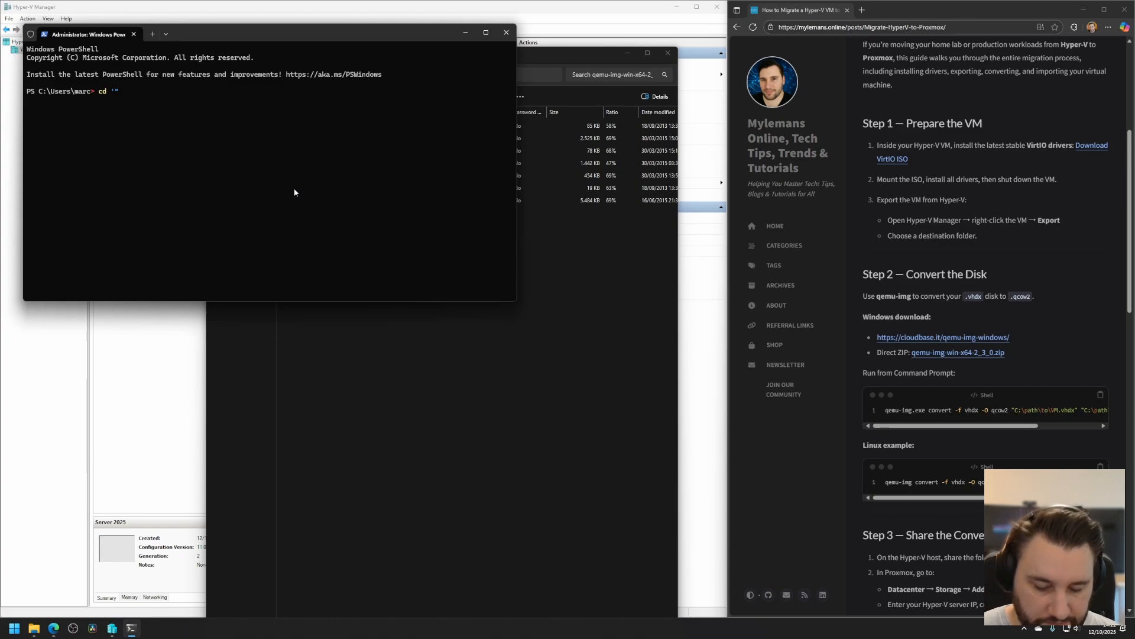
right_click(294, 190)
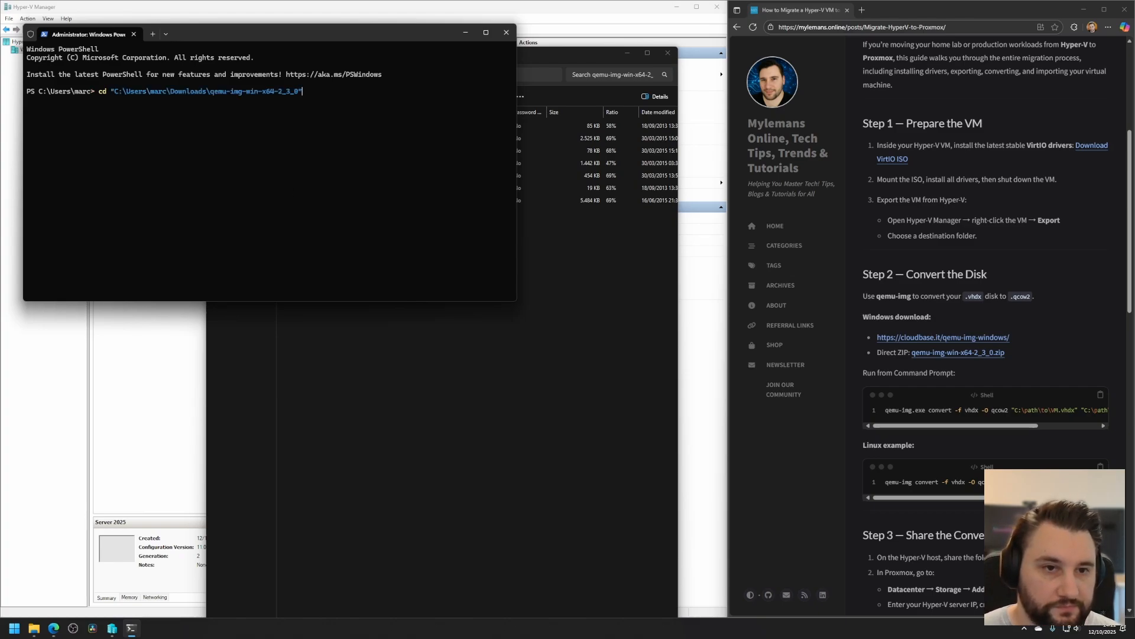
key("Return")
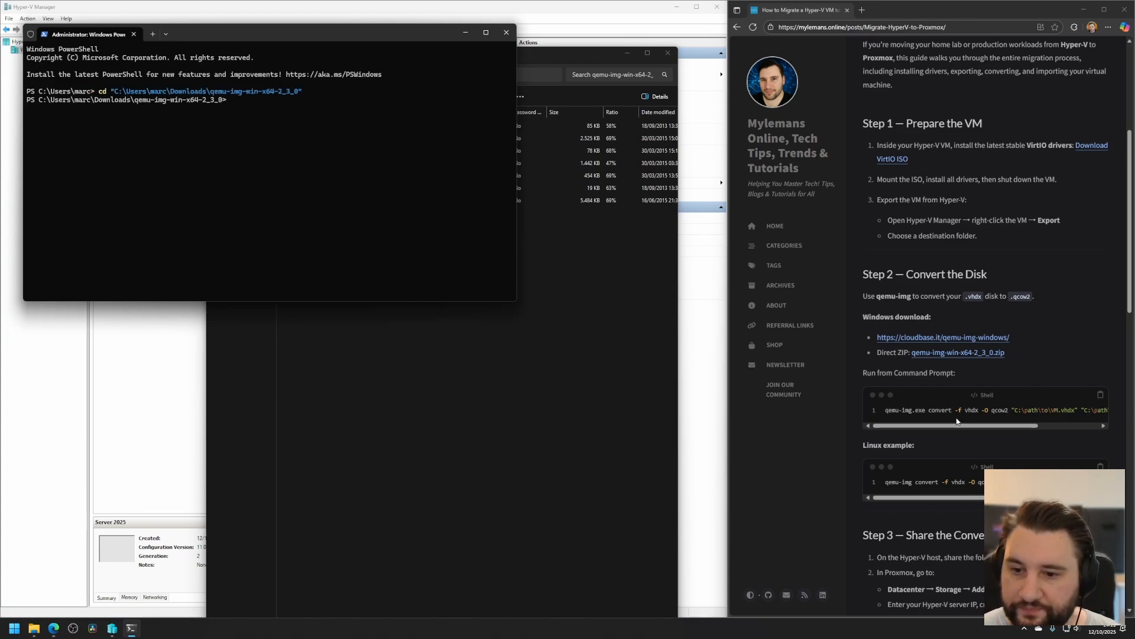
Copy the guide's Windows qemu-img.exe convert command, from vhdx to qcow2, into the terminal without running it.
left_click(1101, 395)
right_click(268, 163)
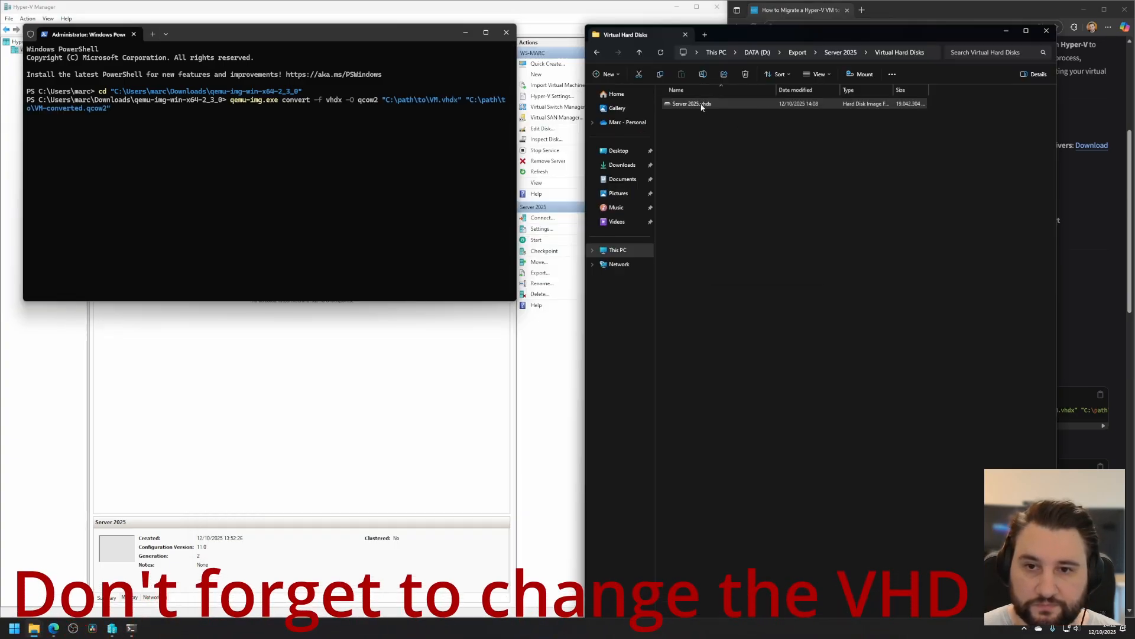
Run the convert command with "D:\Export\Server 2025\Virtual Hard Disks\Server 2025.vhdx" as source and Server 2025.qcow2 in the same folder as output.
right_click(701, 107)
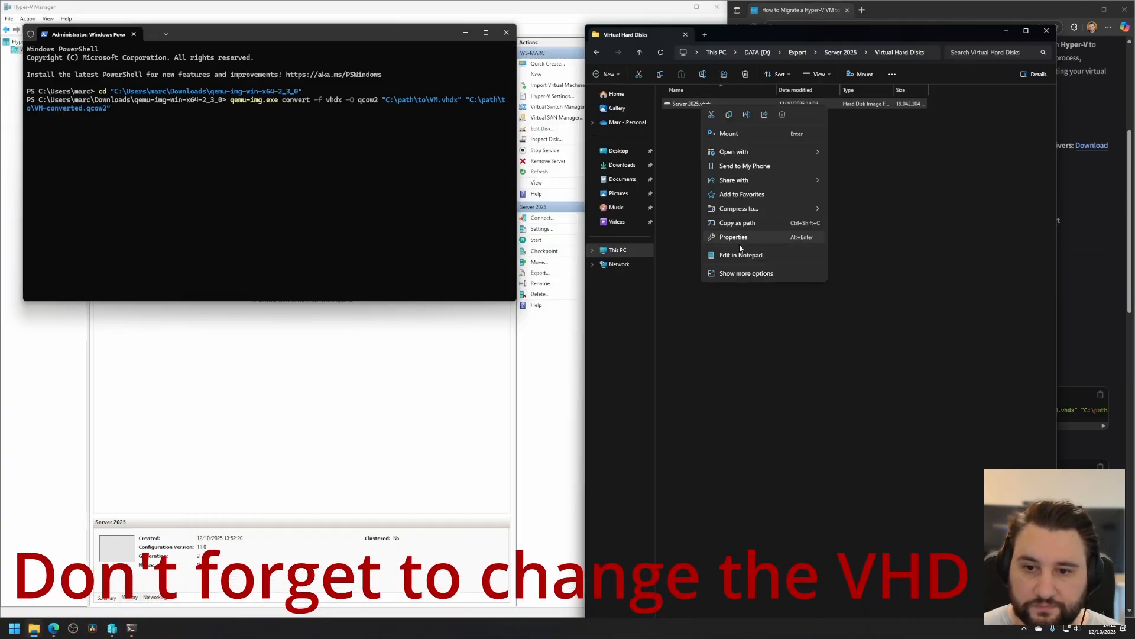
left_click(737, 223)
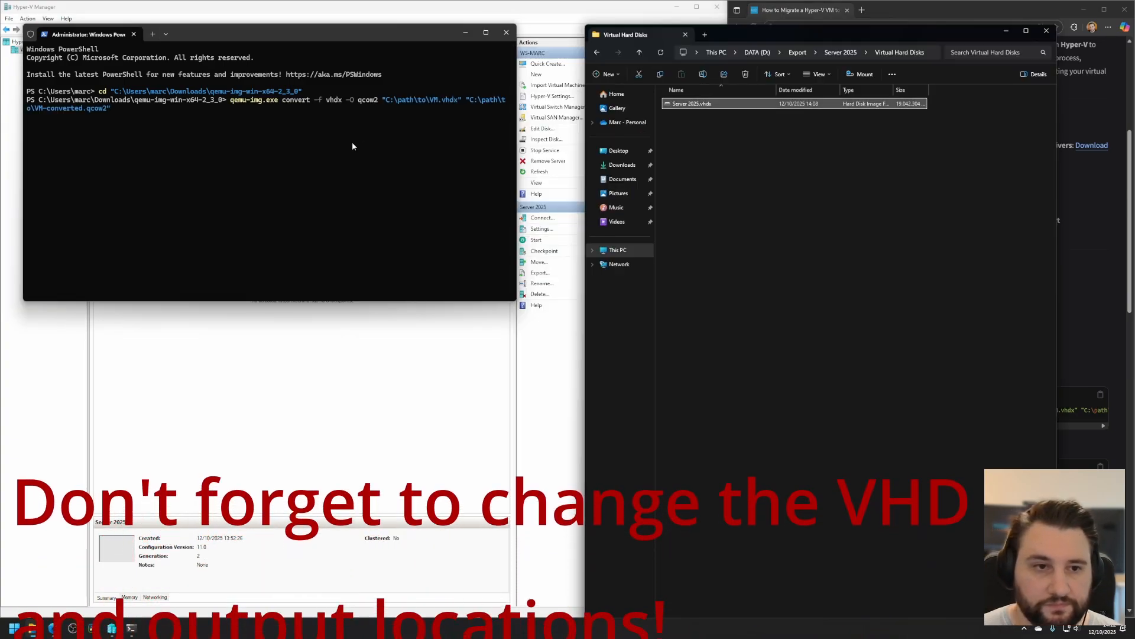
left_click(326, 145)
key("Left")
key("Left")
key("Left")
key("Left")
key("Left")
key("Left")
key("Left")
key("Left")
key("Left")
key("Left")
key("Left")
key("Left")
key("Left")
key("Left")
key("Left")
key("Left")
key("Left")
key("Left")
key("Left")
key("Left")
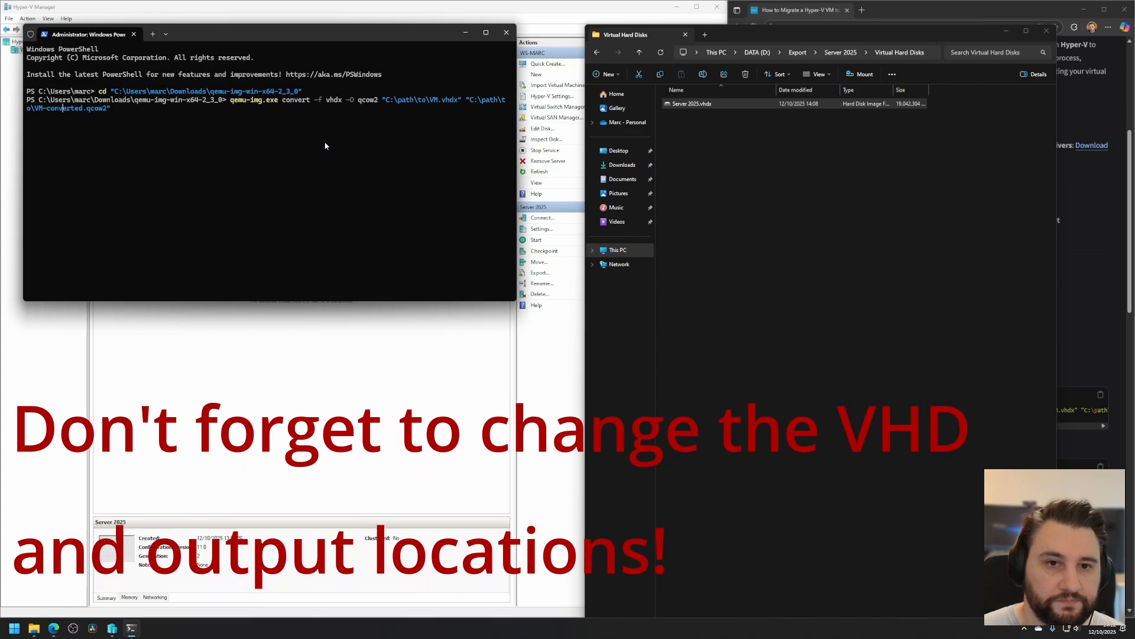
key("BackSpace")
key("BackSpace")
key("BackSpace")
key("BackSpace")
key("BackSpace")
key("BackSpace")
key("BackSpace")
key("BackSpace")
key("BackSpace")
key("BackSpace")
key("BackSpace")
key("BackSpace")
key("BackSpace")
key("BackSpace")
key("BackSpace")
key("BackSpace")
key("BackSpace")
key("BackSpace")
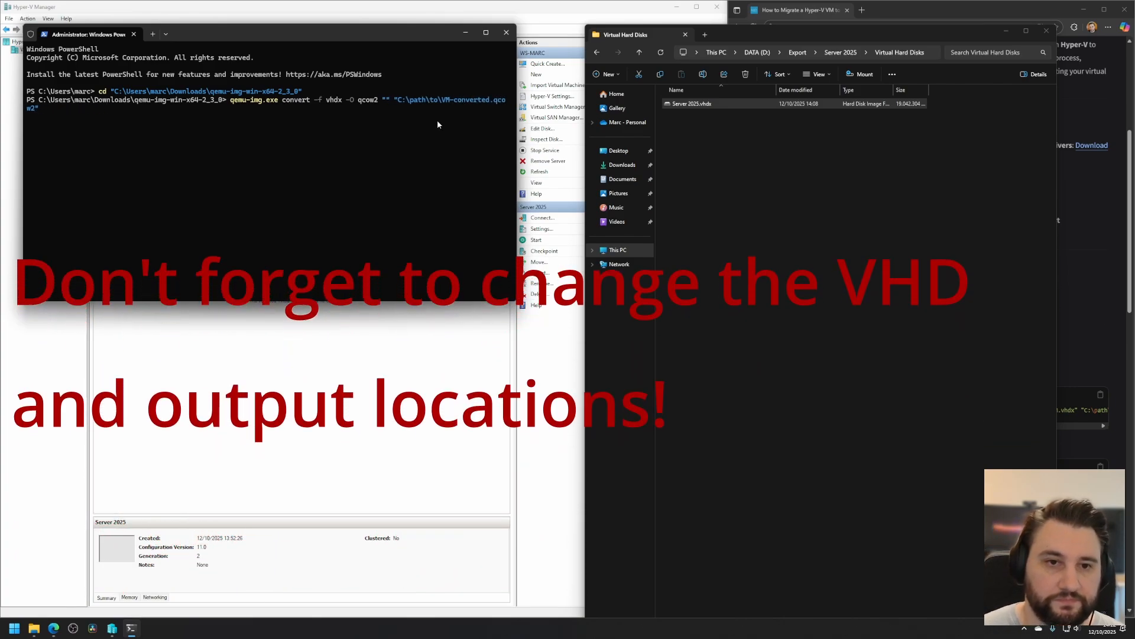
key("ctrl+v")
key("Return")
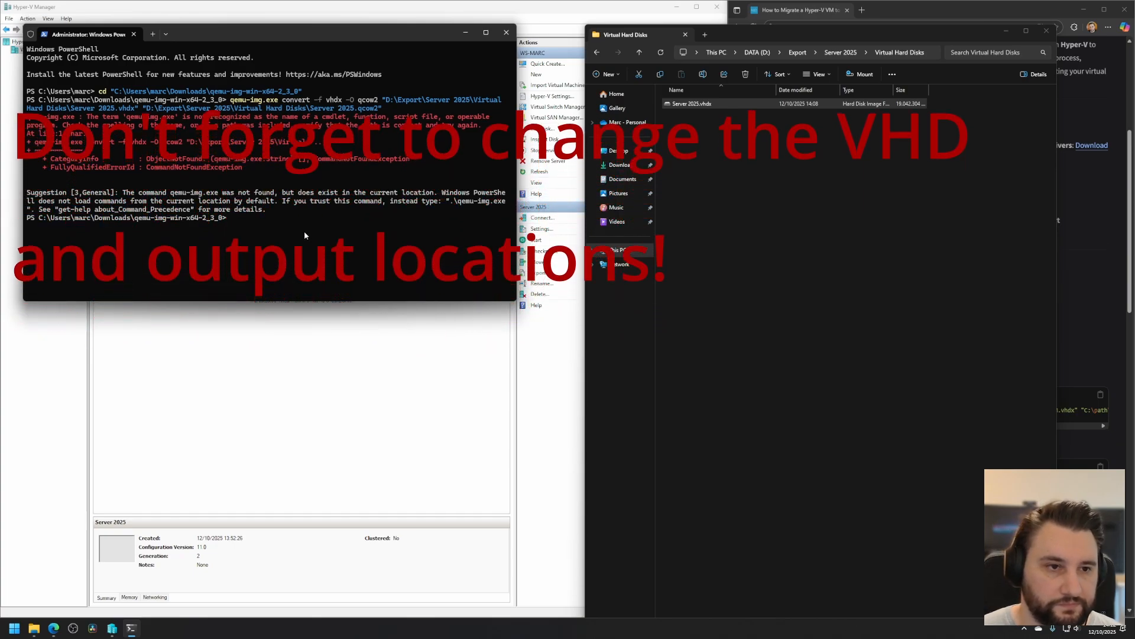
Recall the failed convert command, prefix qemu-img.exe with .\ and run it again to convert the vhdx to qcow2.
key("Up")
key("Left")
key("Left")
key("Left")
key("Left")
key("Left")
key("Left")
key("Left")
key("Left")
key("Left")
key("Left")
key("Left")
key("Left")
key("Left")
key("Left")
key("Left")
key("Left")
key("Left")
key("Left")
key("Left")
key("Left")
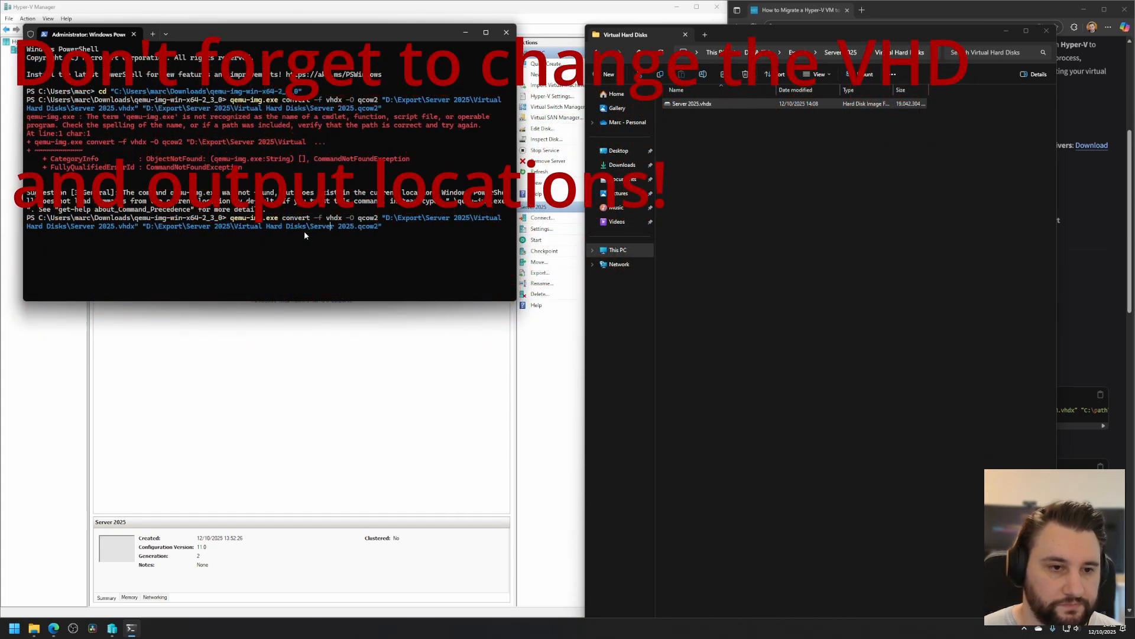
key("Left")
key("Left")
key("Left")
key("Left")
key("Left")
key("Left")
key("Left")
key("Left")
key("Left")
key("Left")
key("Left")
key("Left")
key("Left")
key("Left")
key("Left")
key("Left")
key("Left")
key("Left")
key("Left")
key("Left")
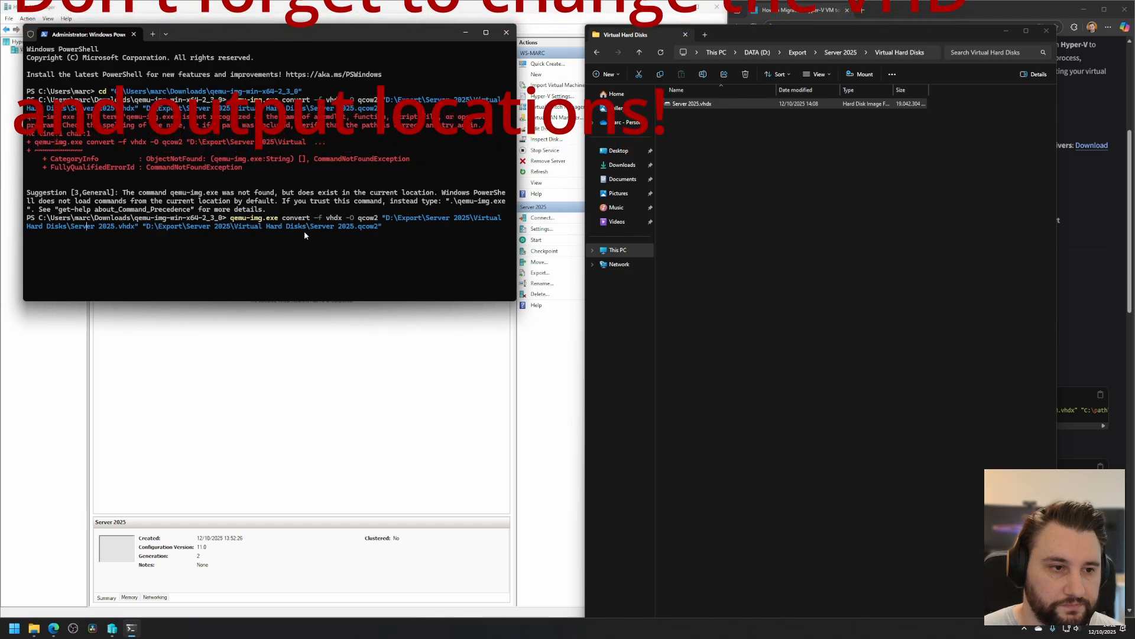
key("Left")
key("Left")
key("Left")
key("Left")
key("Left")
key("Left")
key("Left")
key("Left")
key("Left")
key("Left")
key("Left")
key("Left")
key("Left")
key("Left")
key("Left")
key("Left")
key("Left")
key("Left")
key("Left")
key("Left")
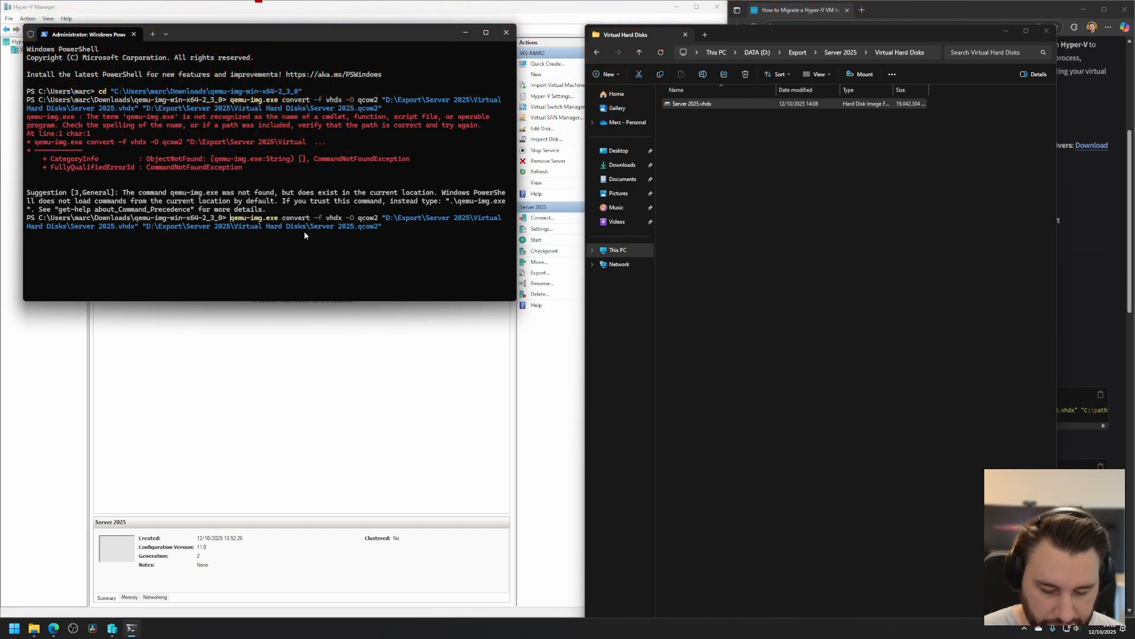
type(".\\")
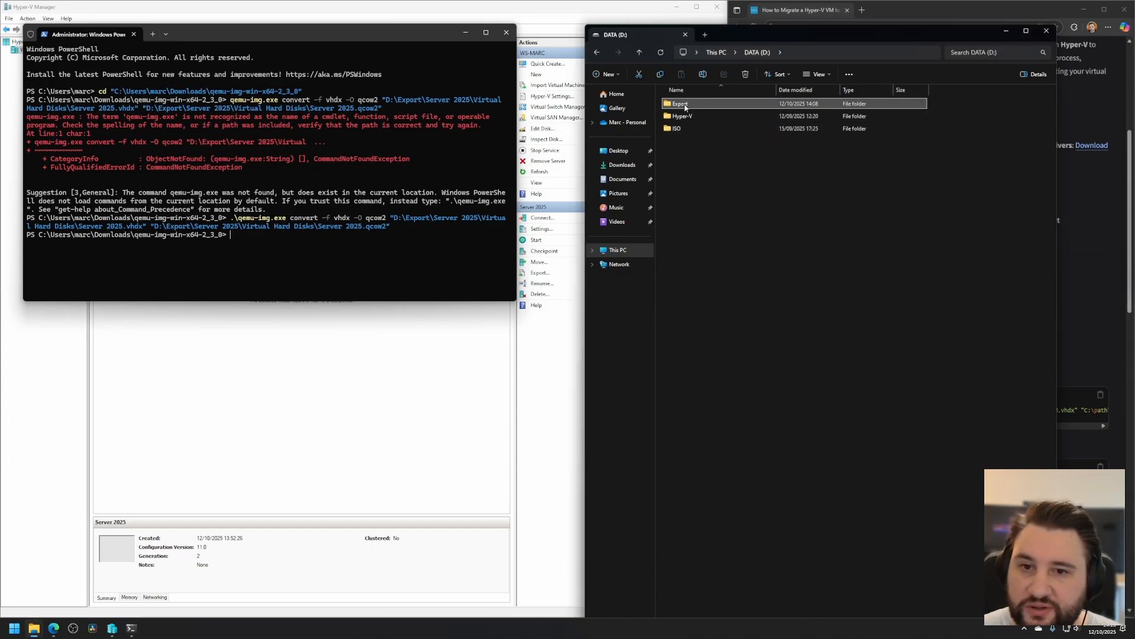
Share the Export folder on DATA (D:) over the network, turning on network discovery and file sharing for all public networks.
right_click(686, 107)
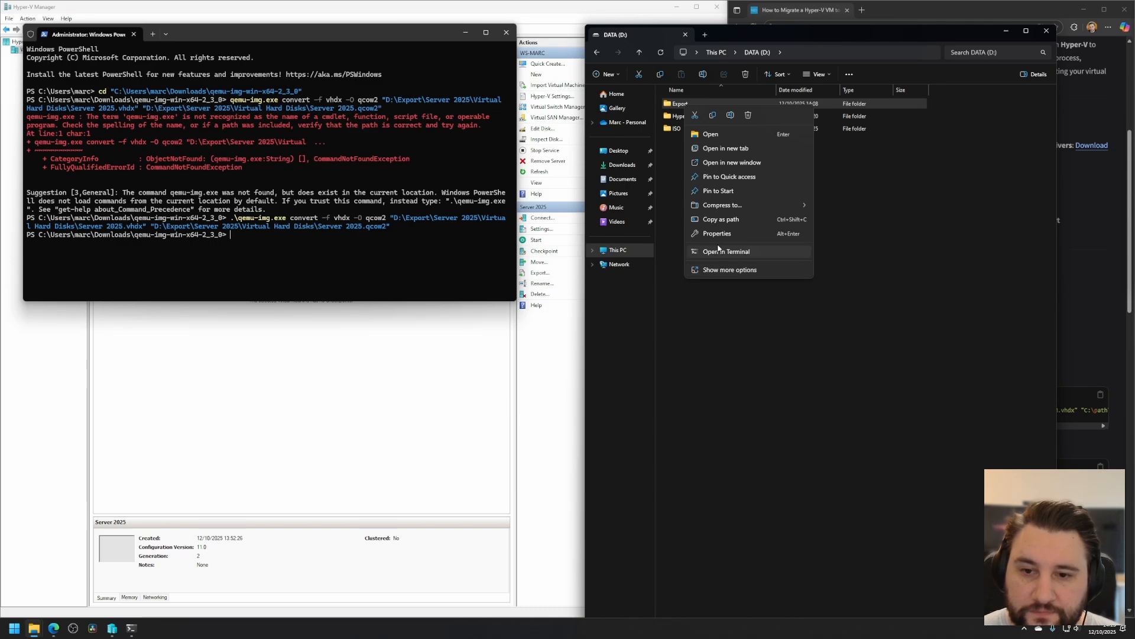
left_click(737, 234)
left_click(724, 126)
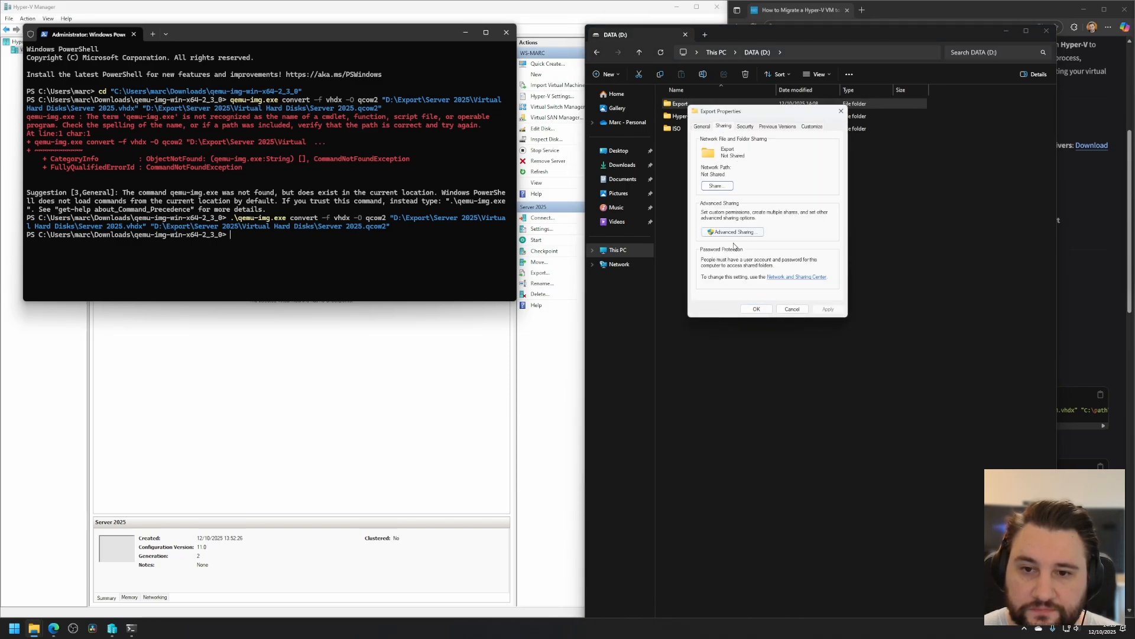
left_click(725, 186)
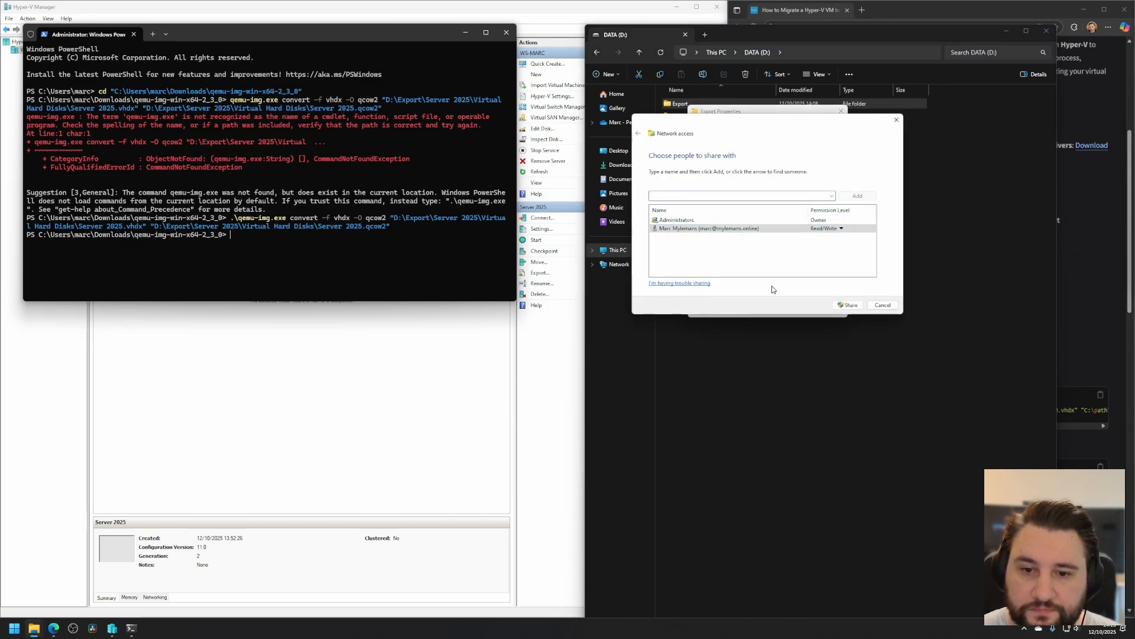
left_click(849, 305)
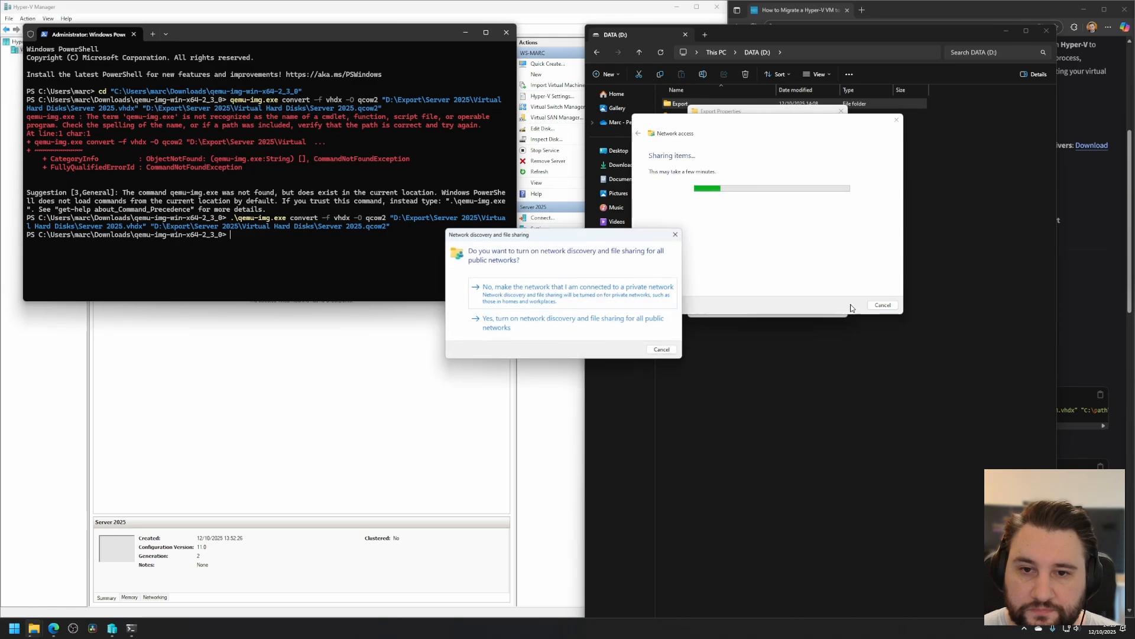
left_click(547, 321)
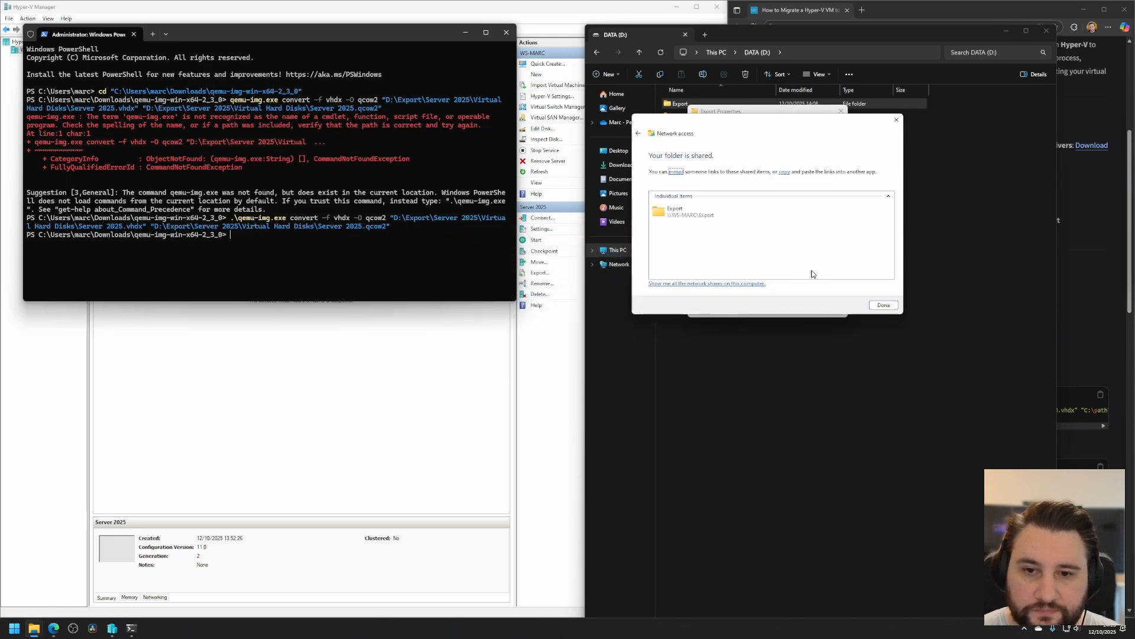
left_click(874, 305)
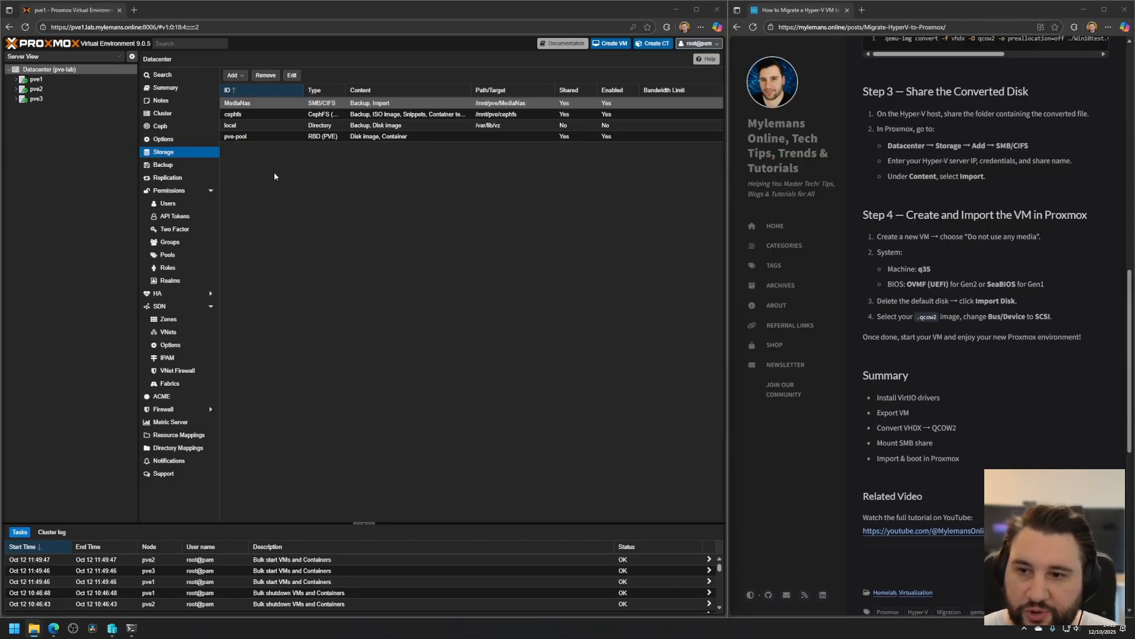
In Proxmox, start a datacenter SMB/CIFS storage with ID HyperV, server 10.48.30.156, username smbuser, the account password and share Export.
left_click(29, 71)
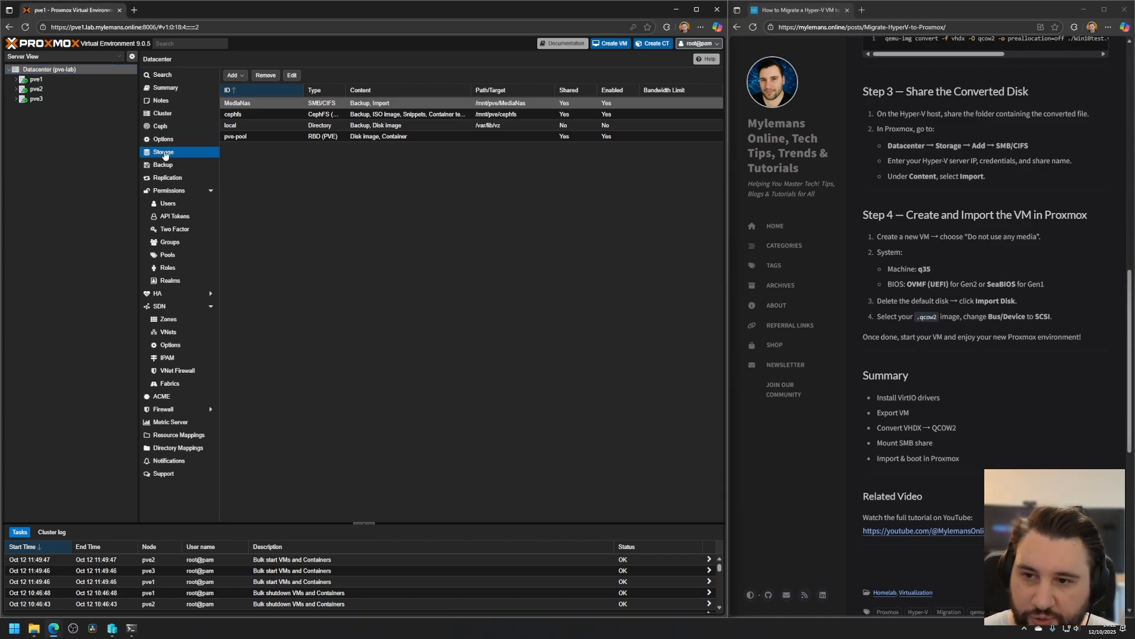
left_click(242, 76)
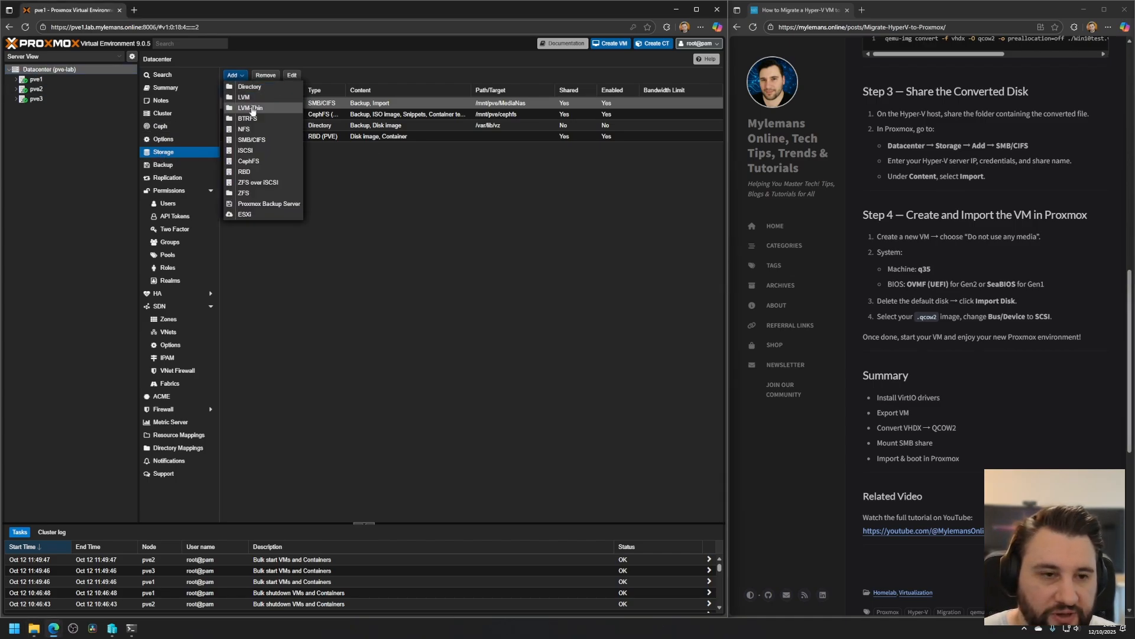
left_click(248, 140)
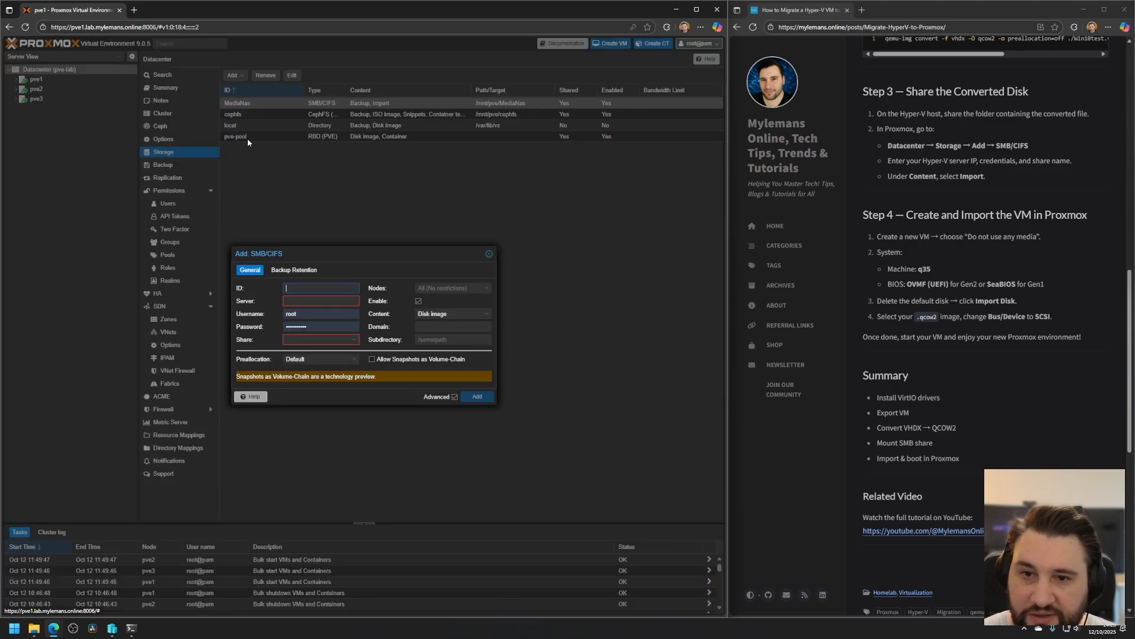
left_click(330, 301)
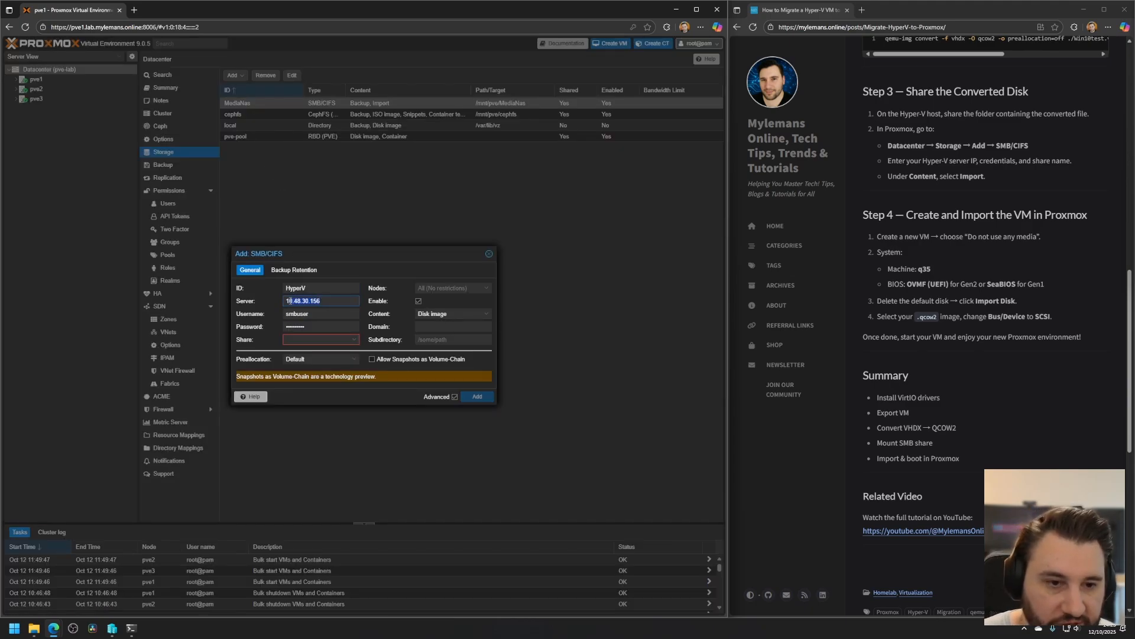
left_click(314, 314)
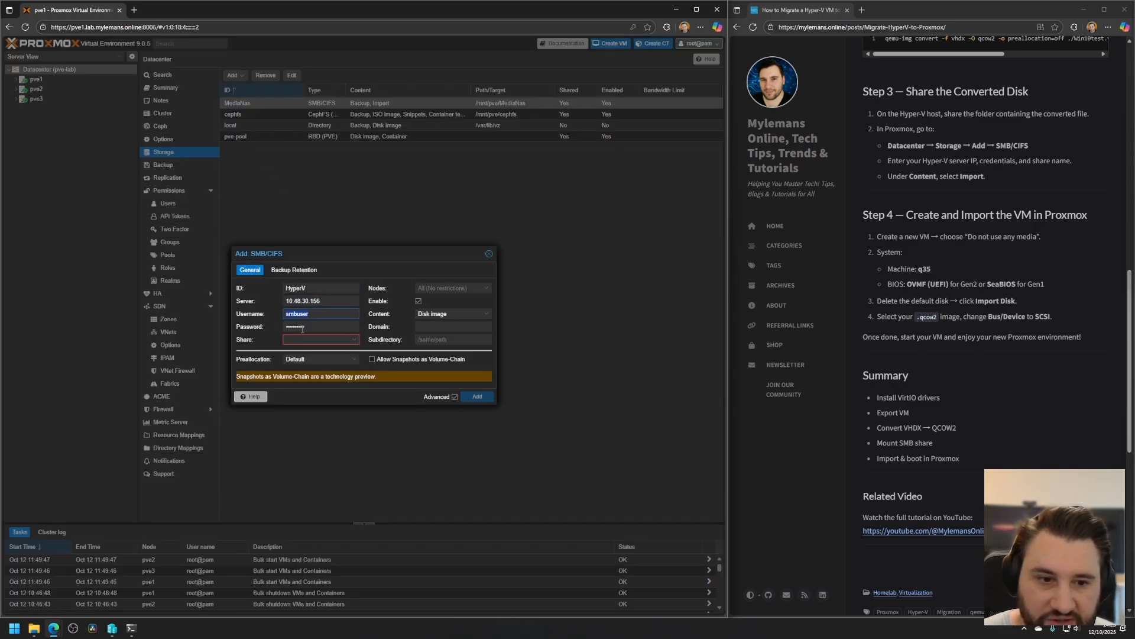
left_click(354, 339)
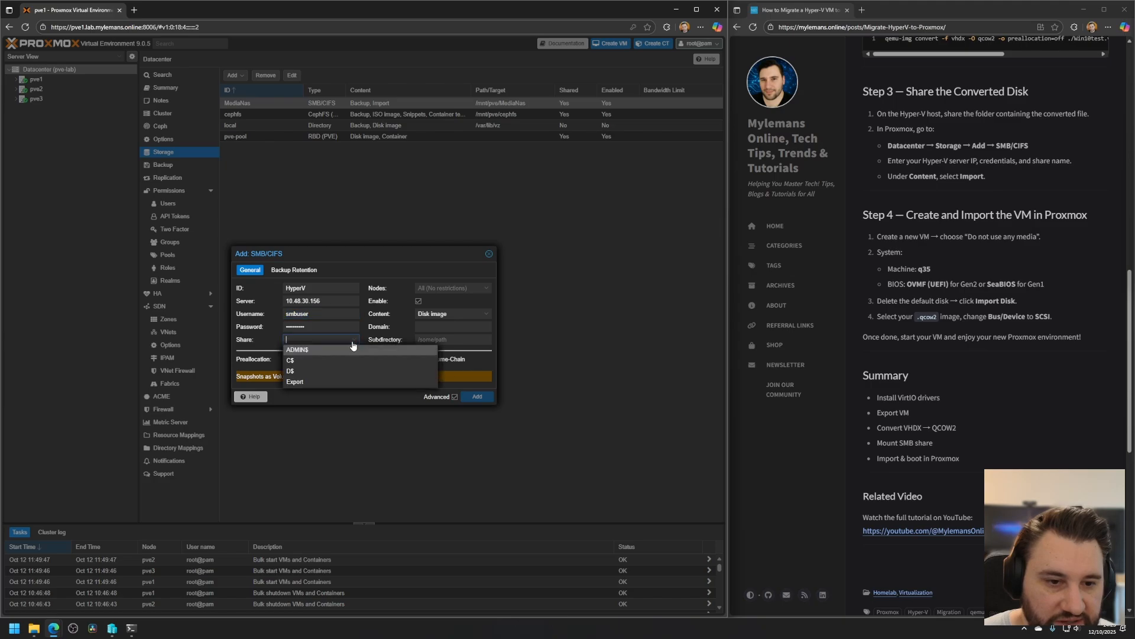
left_click(310, 383)
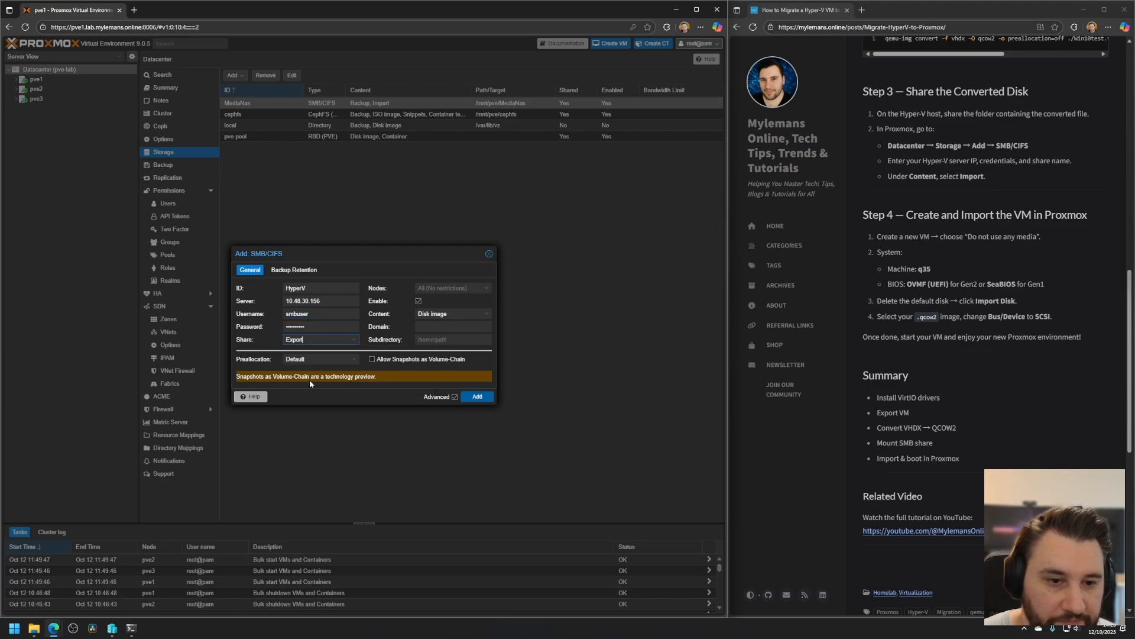
Set the new storage's content to Import only, without Disk image, and add the storage.
left_click(486, 317)
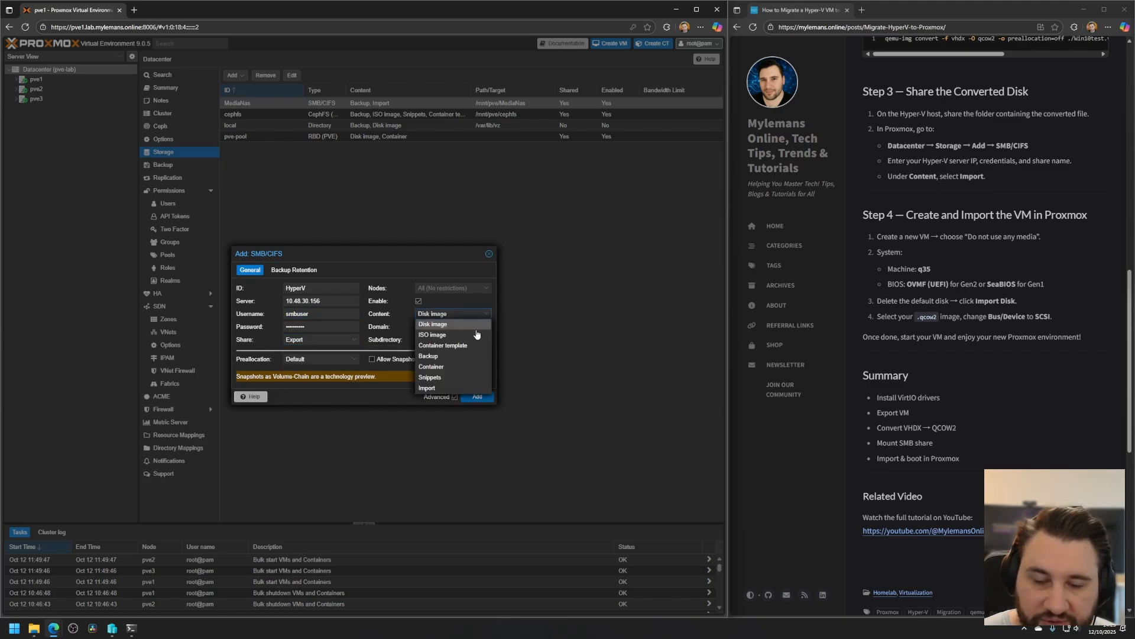
left_click(433, 389)
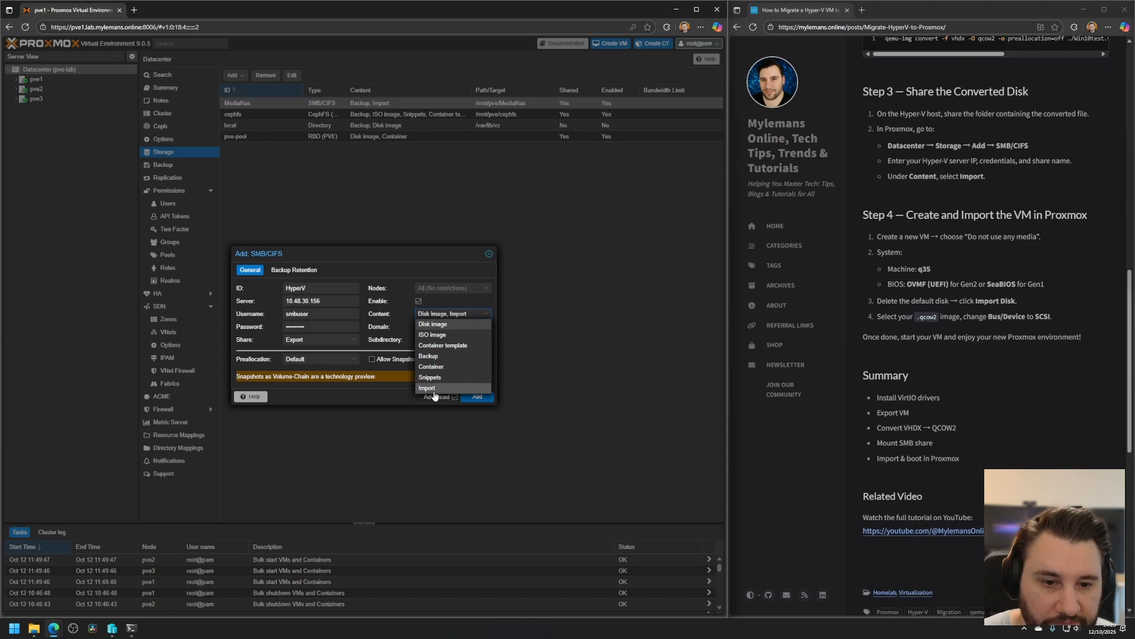
left_click(440, 327)
left_click(389, 395)
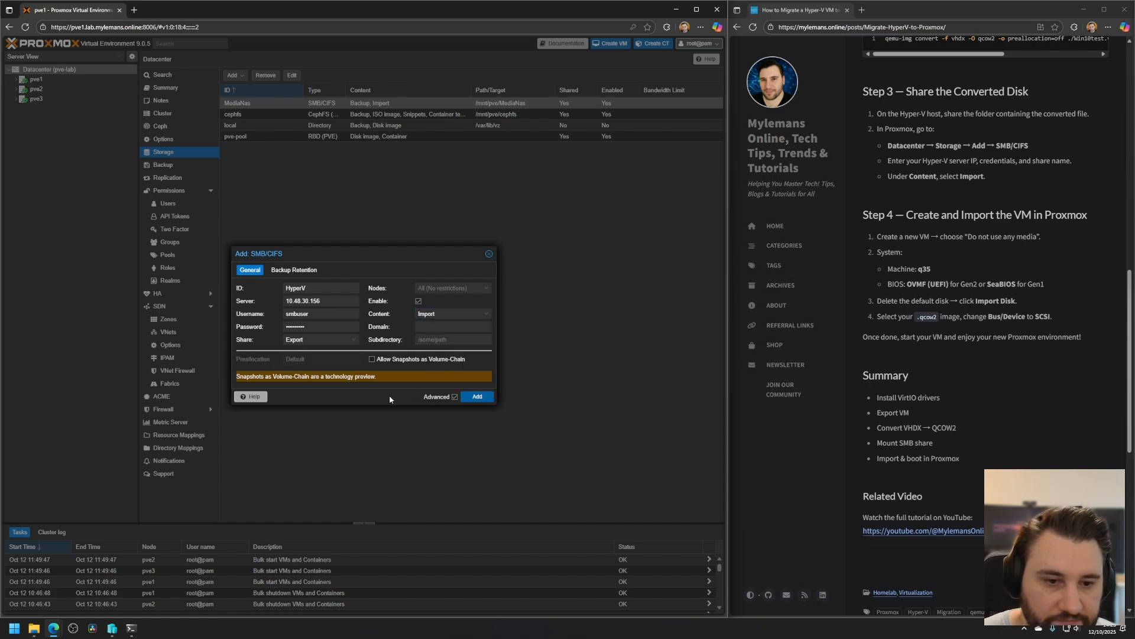
left_click(479, 397)
In File Explorer, move Server 2025.qcow2 from the exported Virtual Hard Disks folder into the import folder inside Export.
key("alt+Tab")
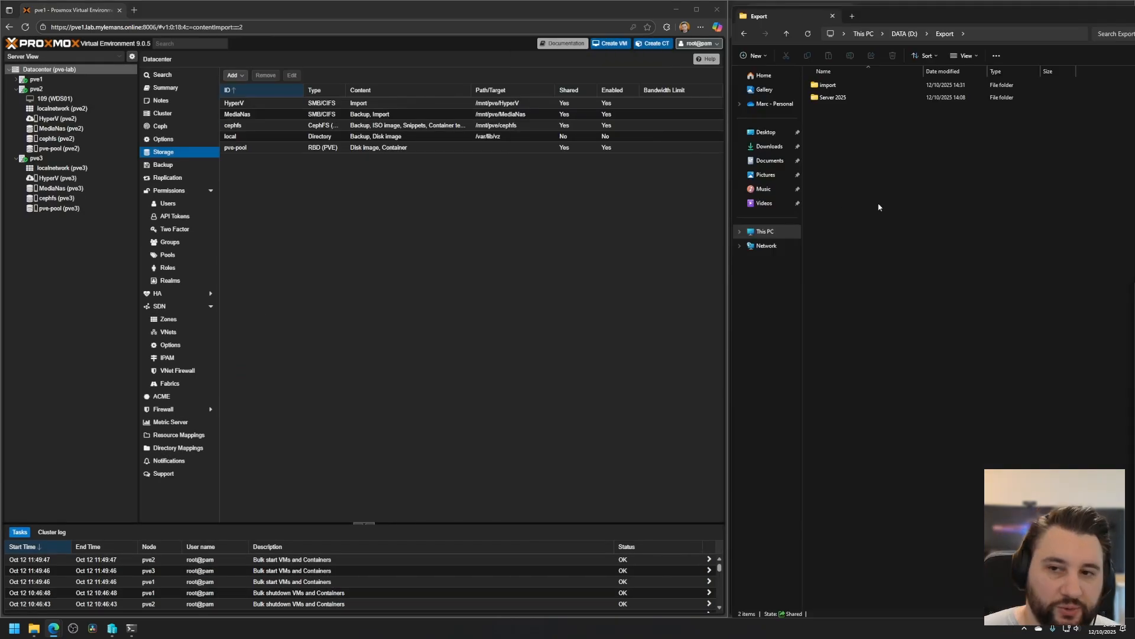
left_click(839, 88)
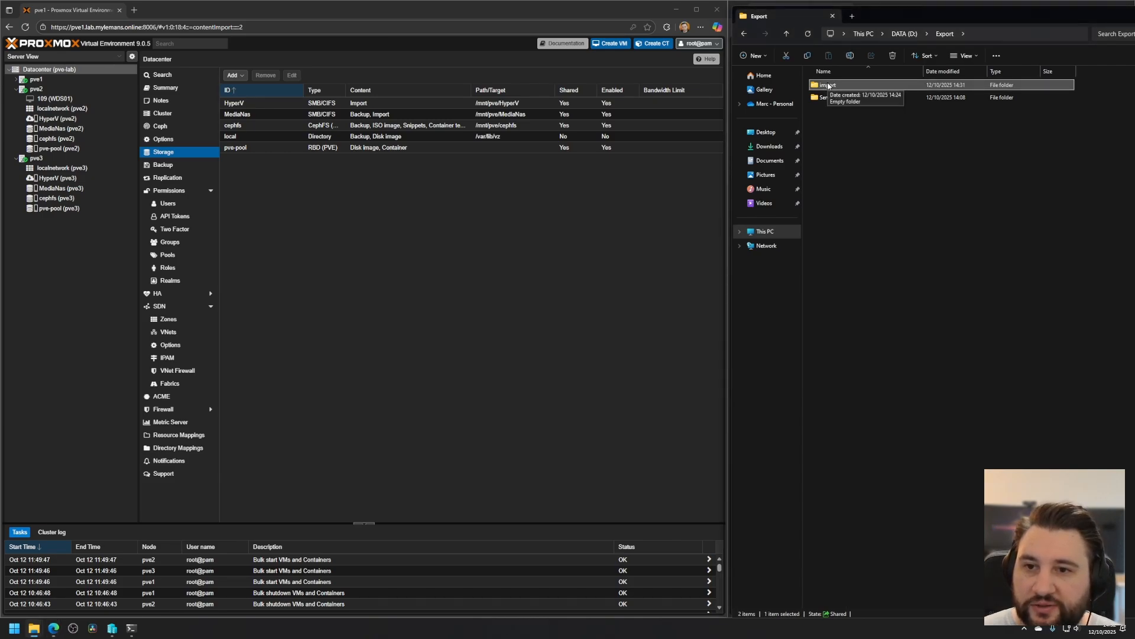
double_click(830, 98)
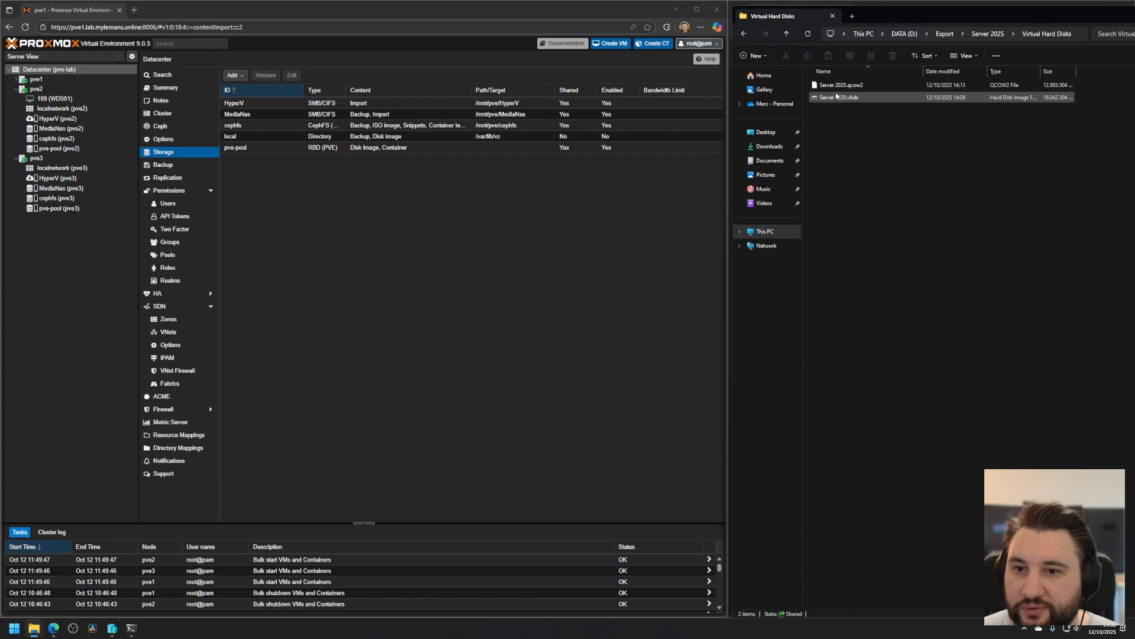
double_click(837, 98)
left_click(853, 89)
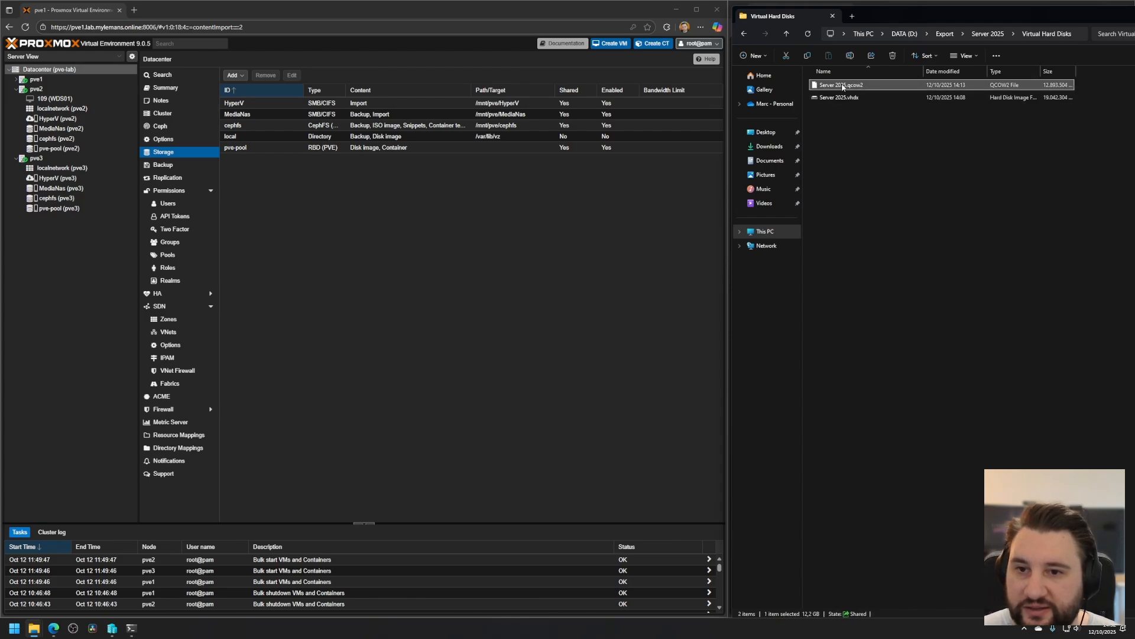
key("ctrl+x")
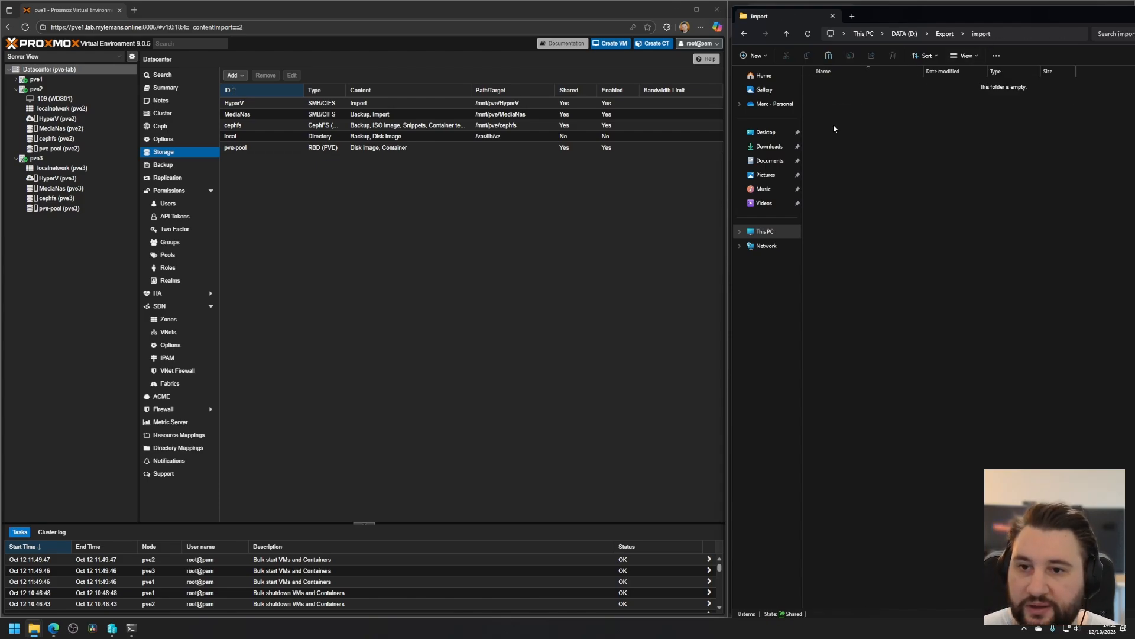
right_click(833, 126)
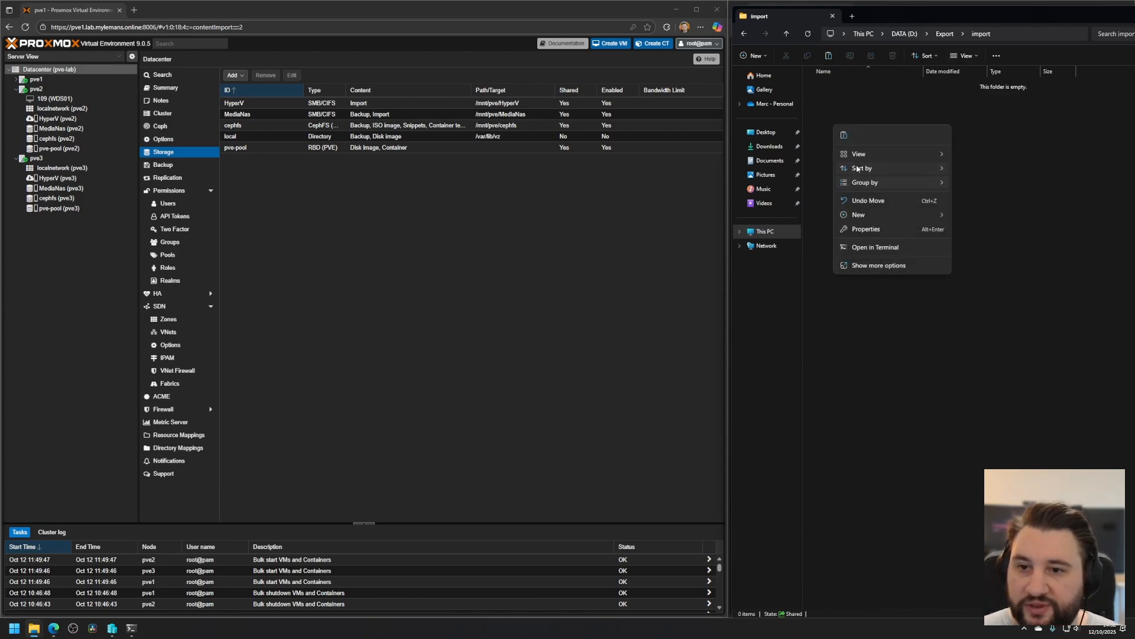
left_click(845, 136)
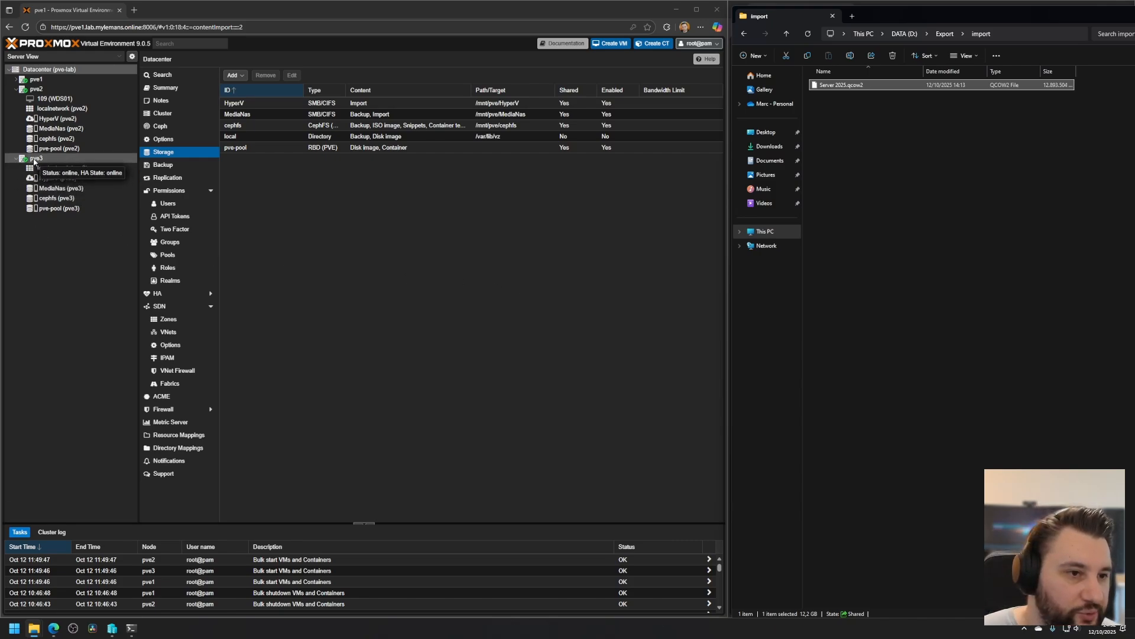
Show the import content of the HyperV storage on pve3, and rename Server 2025.qcow2 to Server2025.qcow2 in File Explorer.
left_click(51, 177)
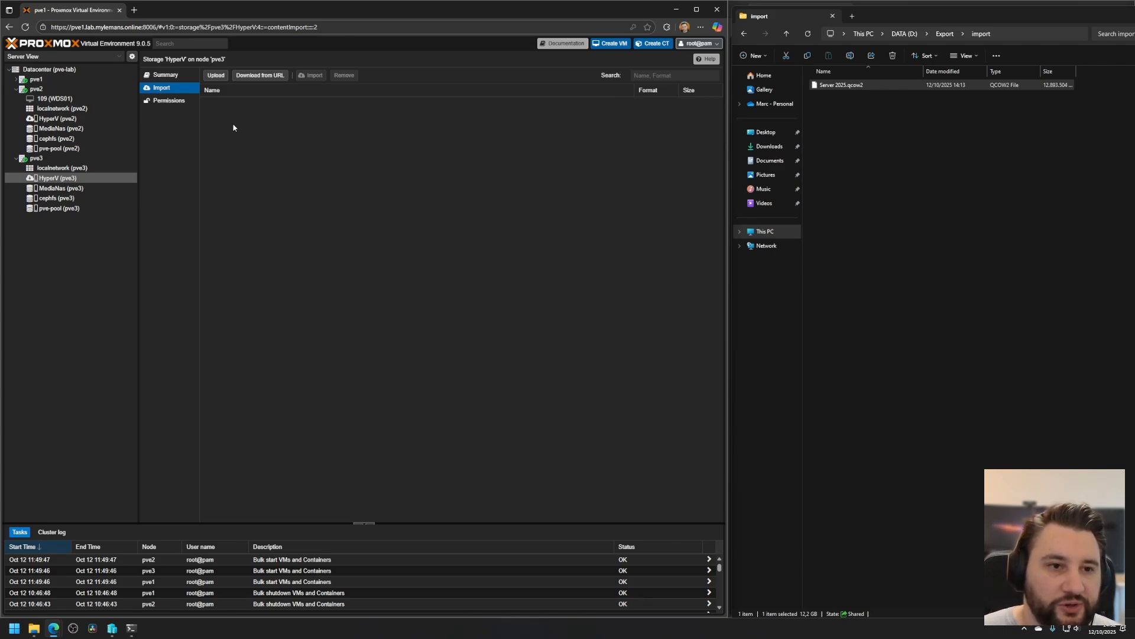
left_click(838, 86)
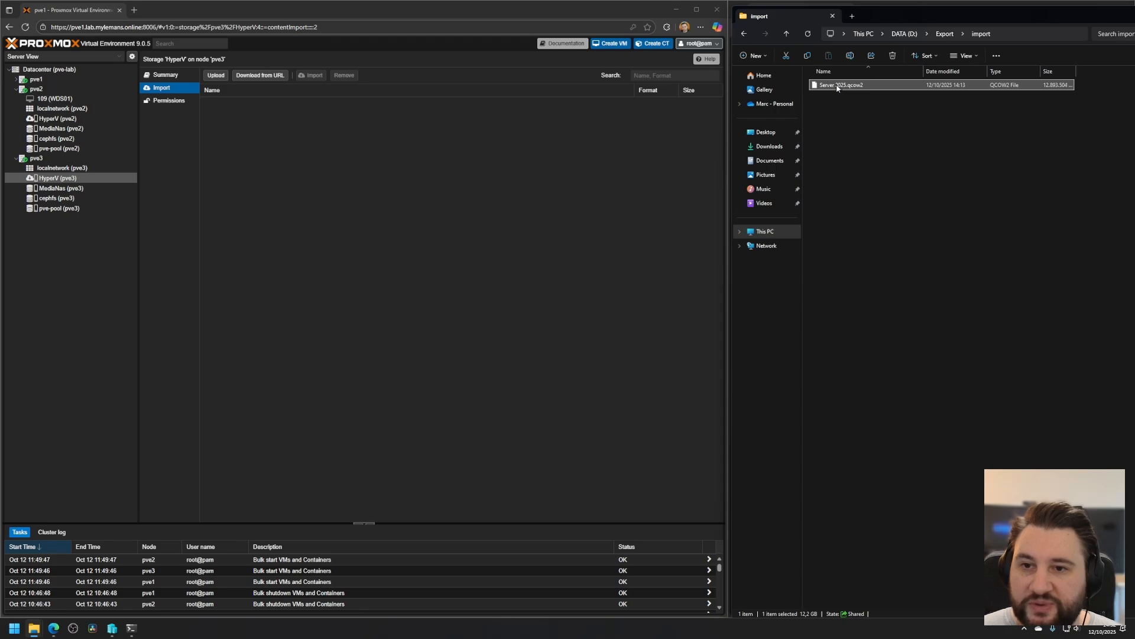
left_click(836, 86)
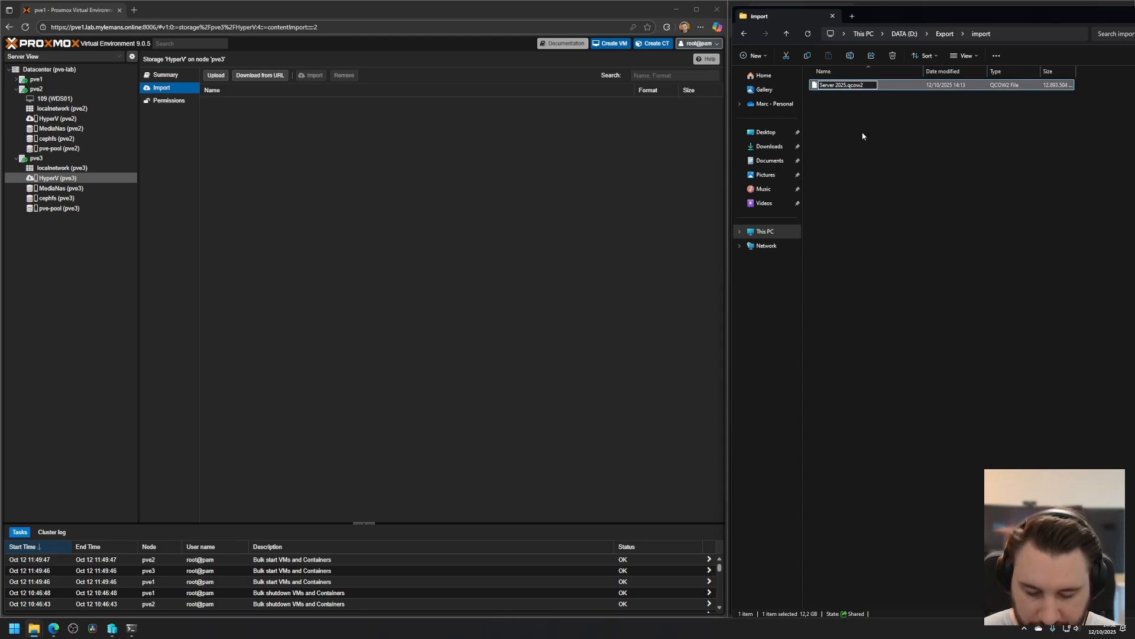
key("BackSpace")
key("Return")
Back in Proxmox, reload the import list of the HyperV storage on pve3.
left_click(660, 206)
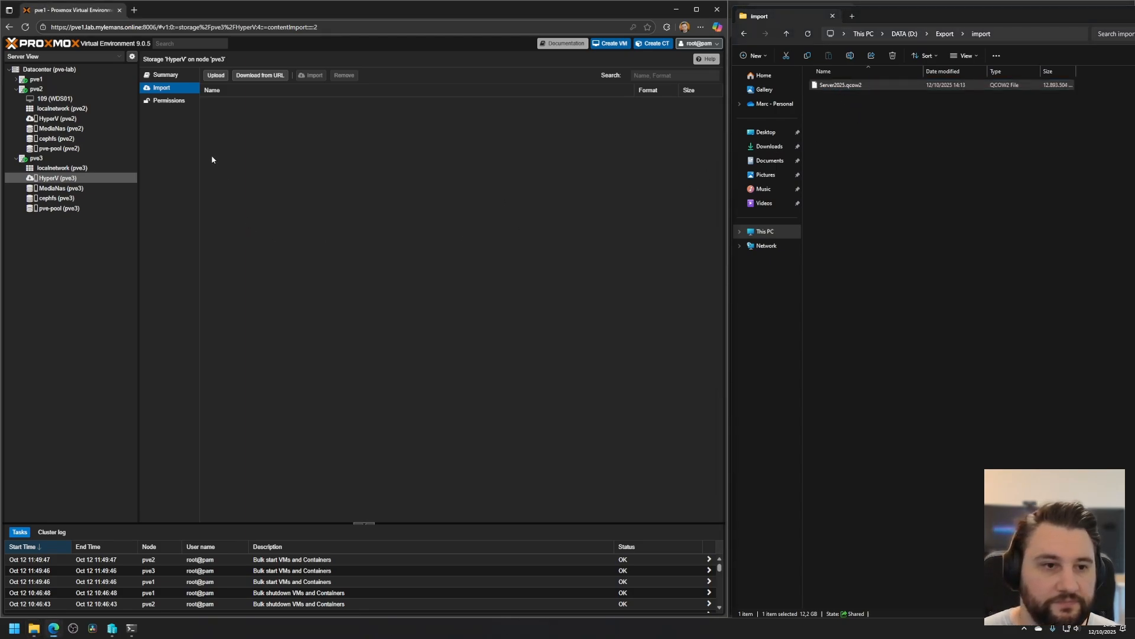
left_click(165, 74)
left_click(161, 87)
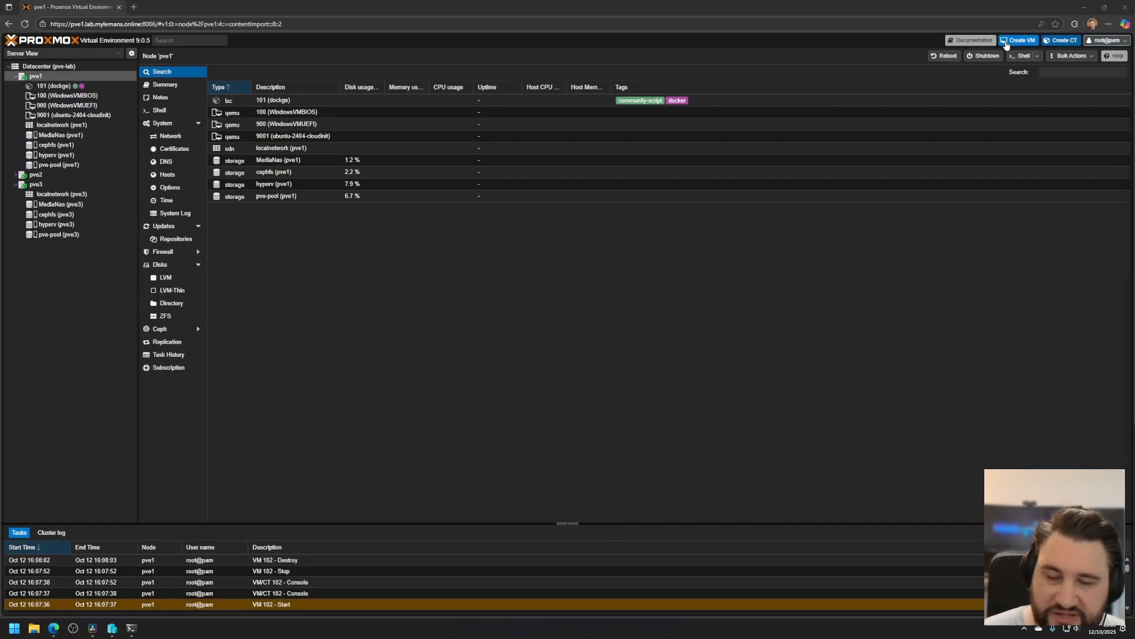
Start a new virtual machine on node pve1 with VM ID 102 and the name Server2025.
left_click(1006, 41)
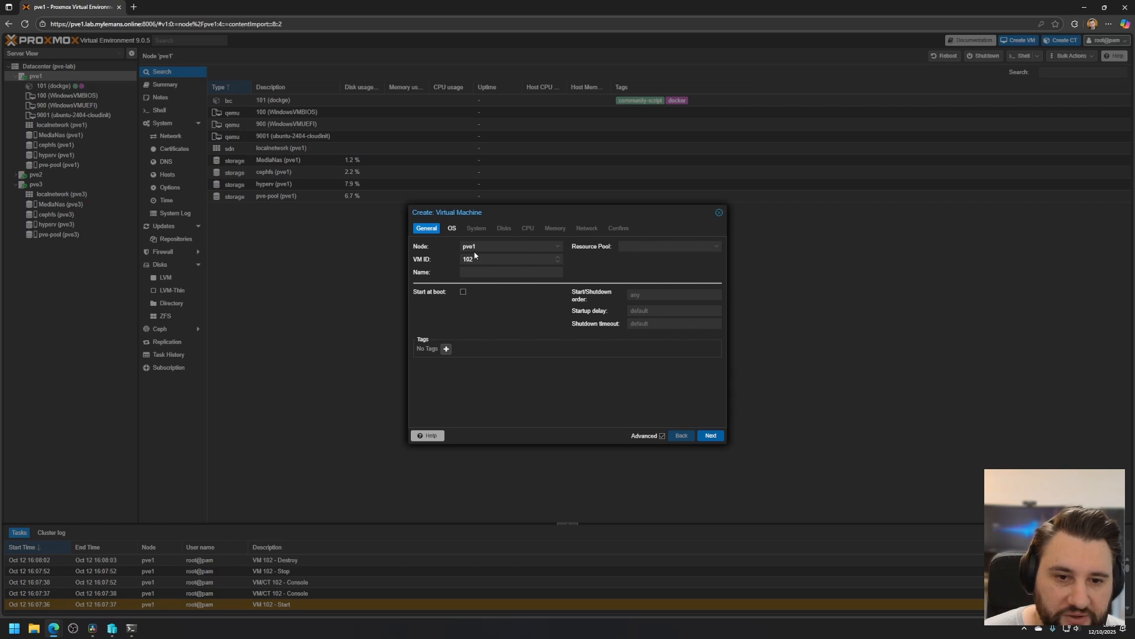
left_click(471, 273)
type("Server2025")
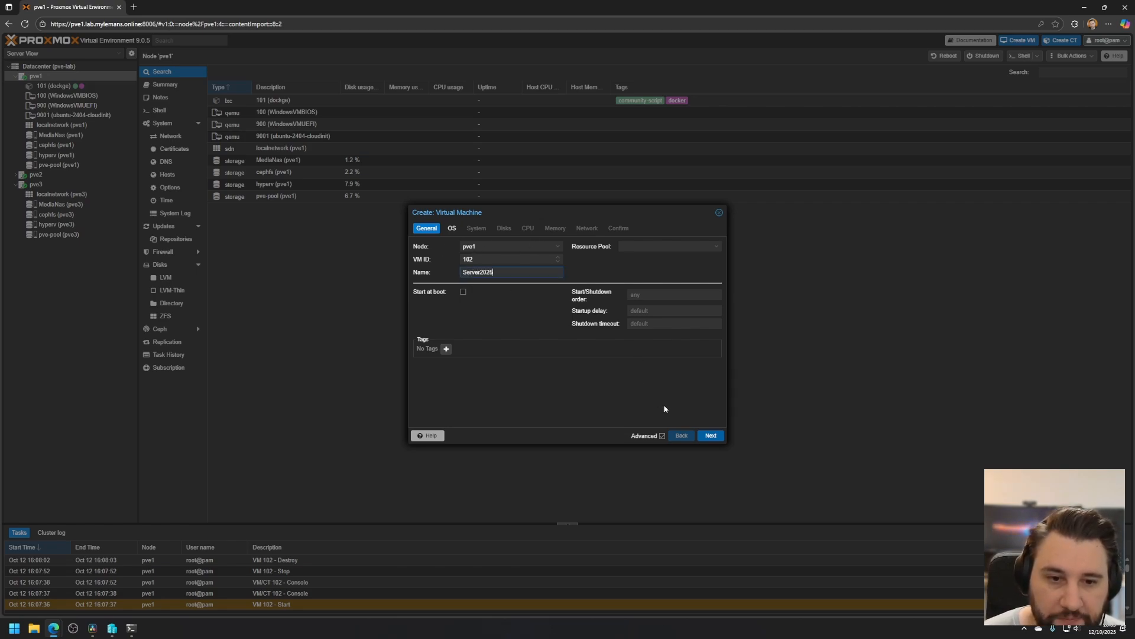
left_click(709, 436)
Configure the VM without installation media and set the guest OS to Microsoft Windows, version 11/2022/2025.
left_click(420, 298)
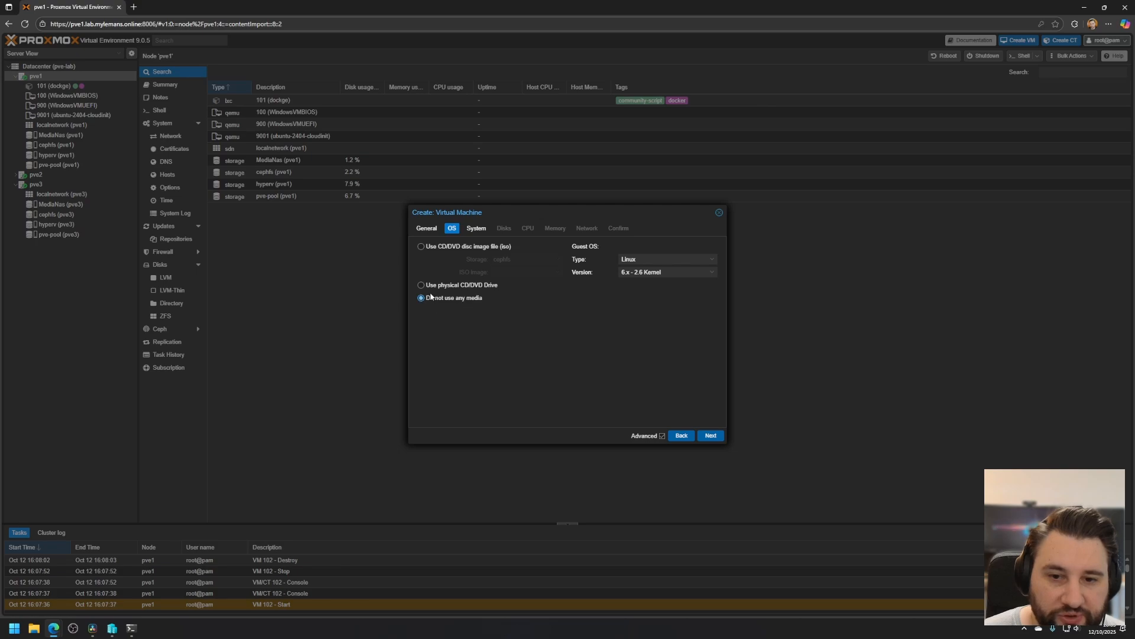
left_click(716, 263)
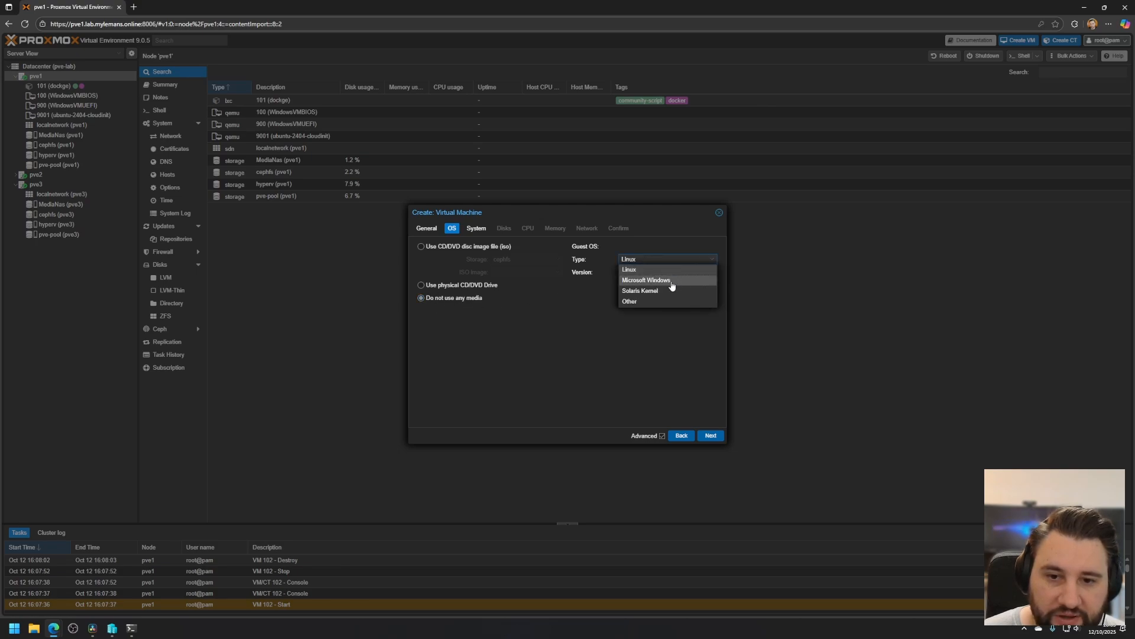
left_click(673, 285)
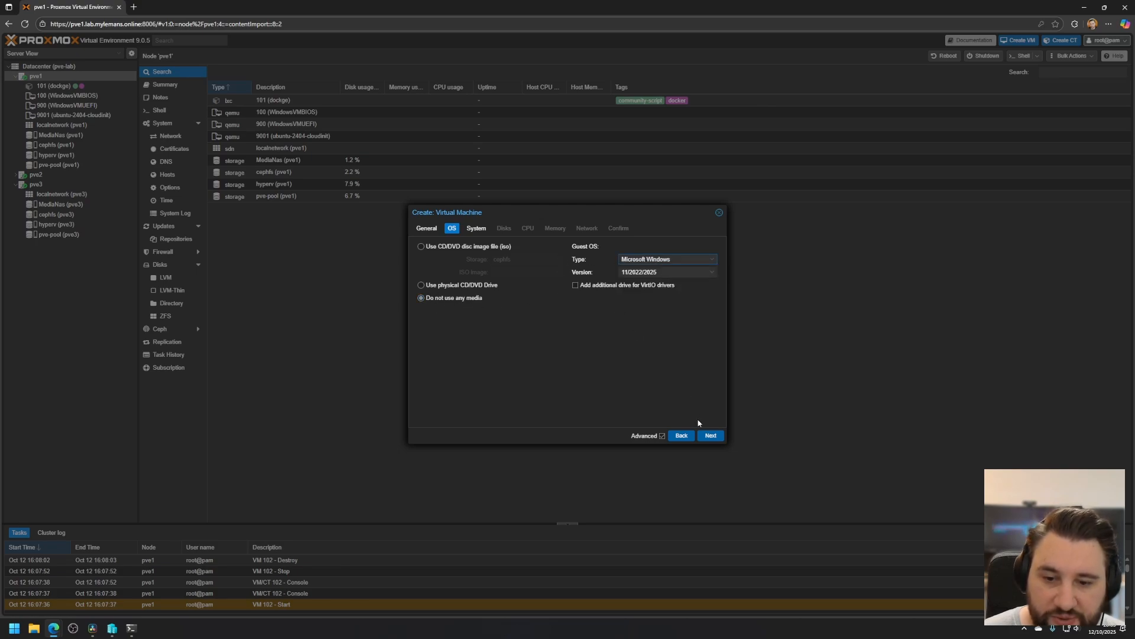
left_click(709, 436)
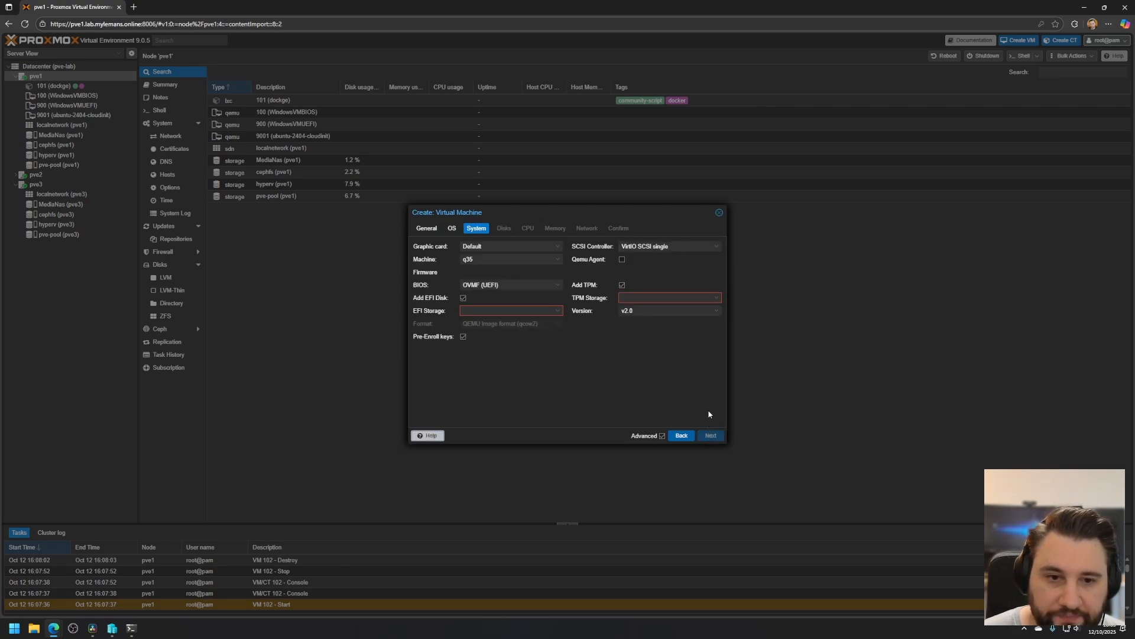
Keep OVMF (UEFI) firmware but leave out both the EFI disk and the TPM in the VM's system settings.
left_click(463, 298)
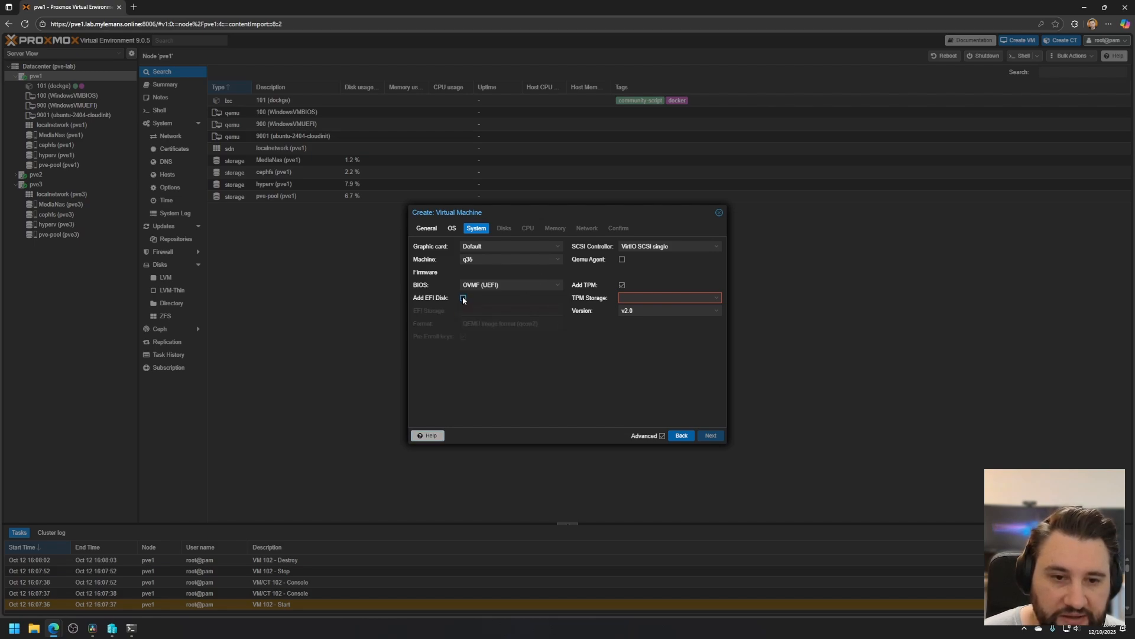
left_click(622, 285)
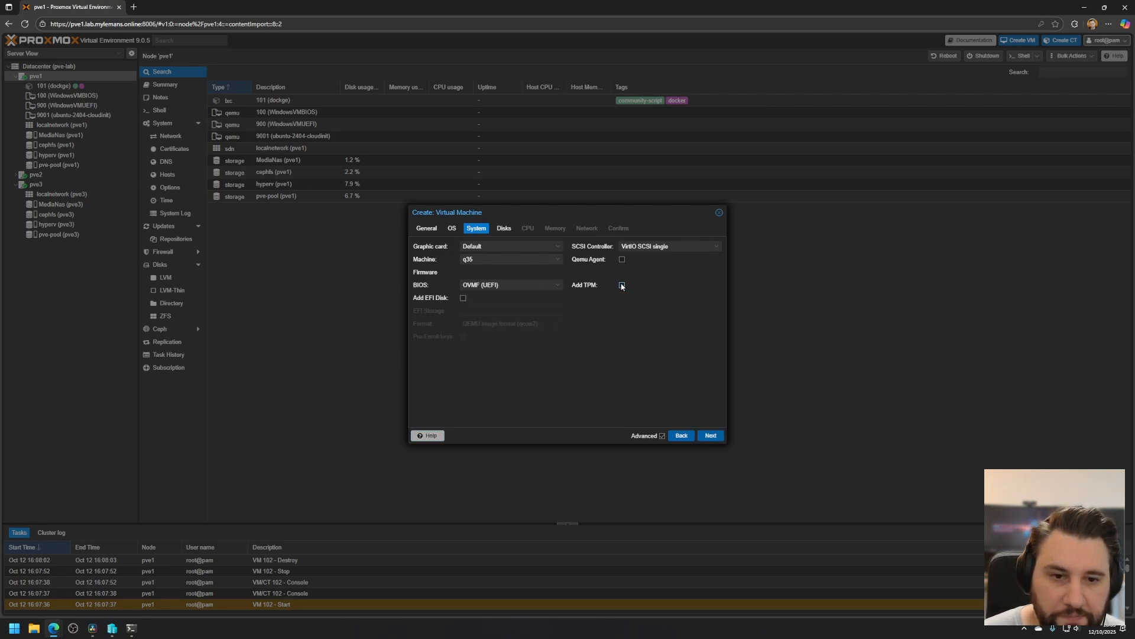
left_click(712, 436)
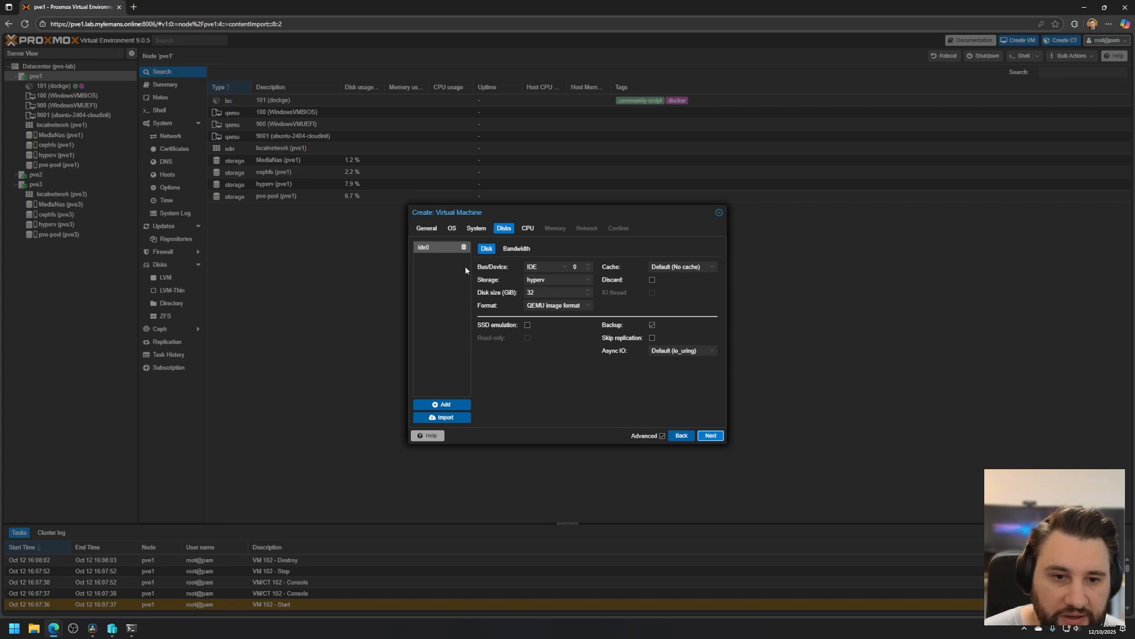
Replace the default disk with an IDE disk imported from Server2025.qcow2 on the hyperv storage, using pve-pool as target storage.
left_click(463, 247)
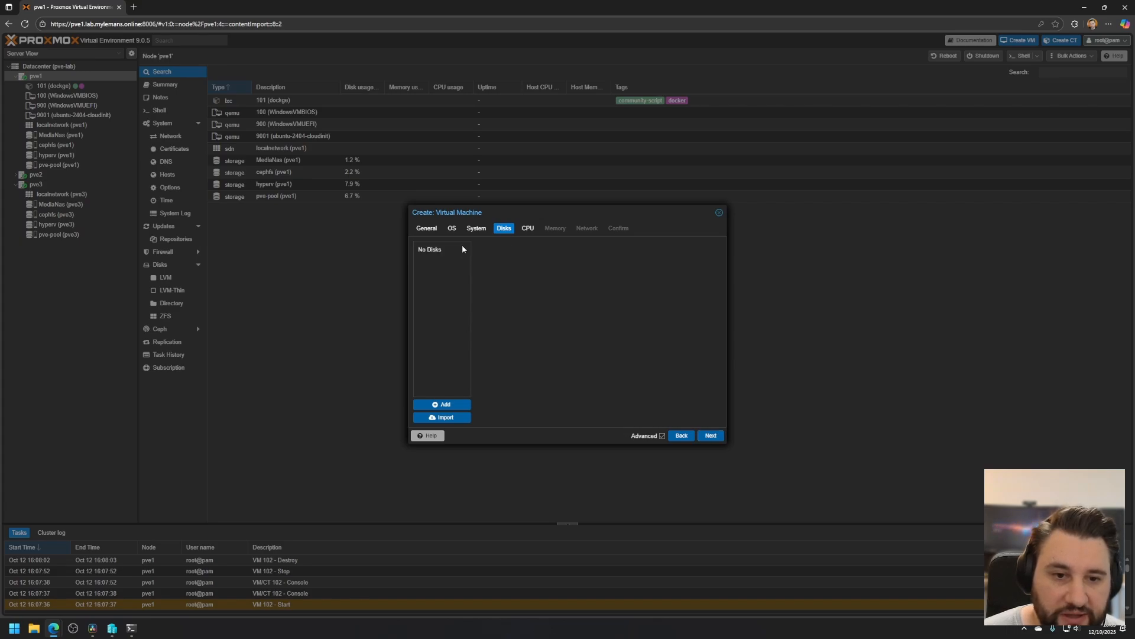
left_click(444, 417)
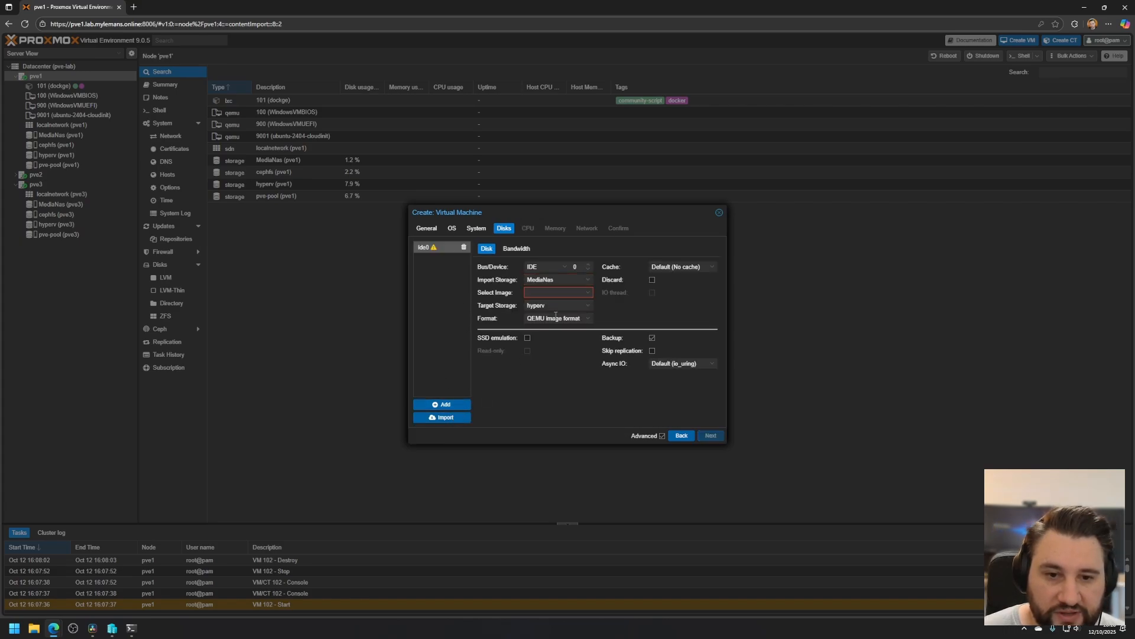
left_click(587, 283)
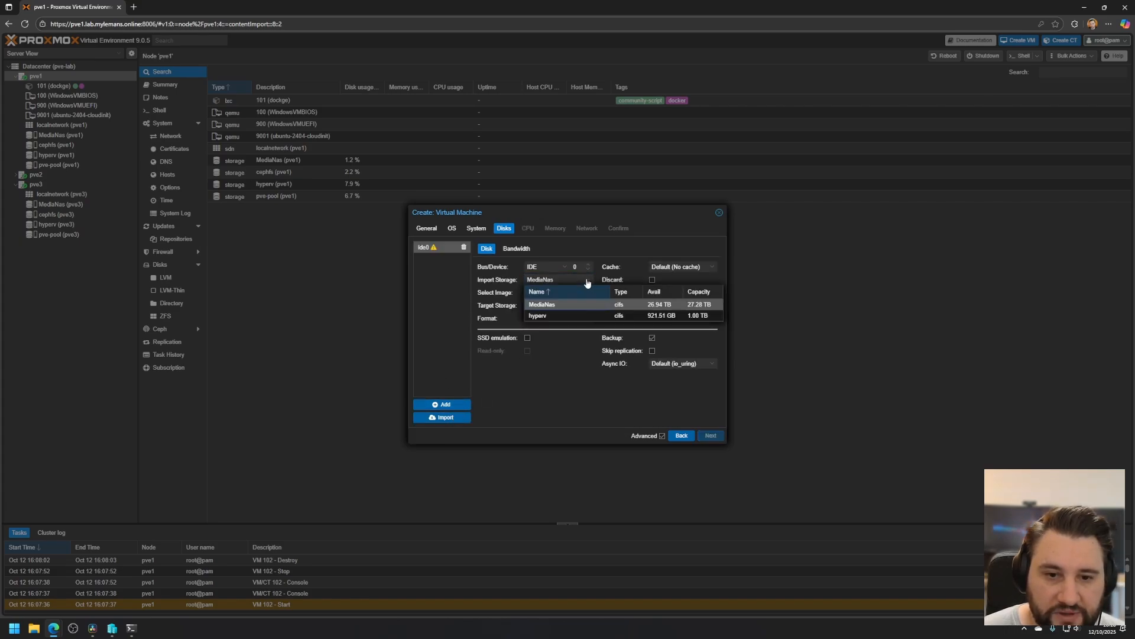
left_click(539, 316)
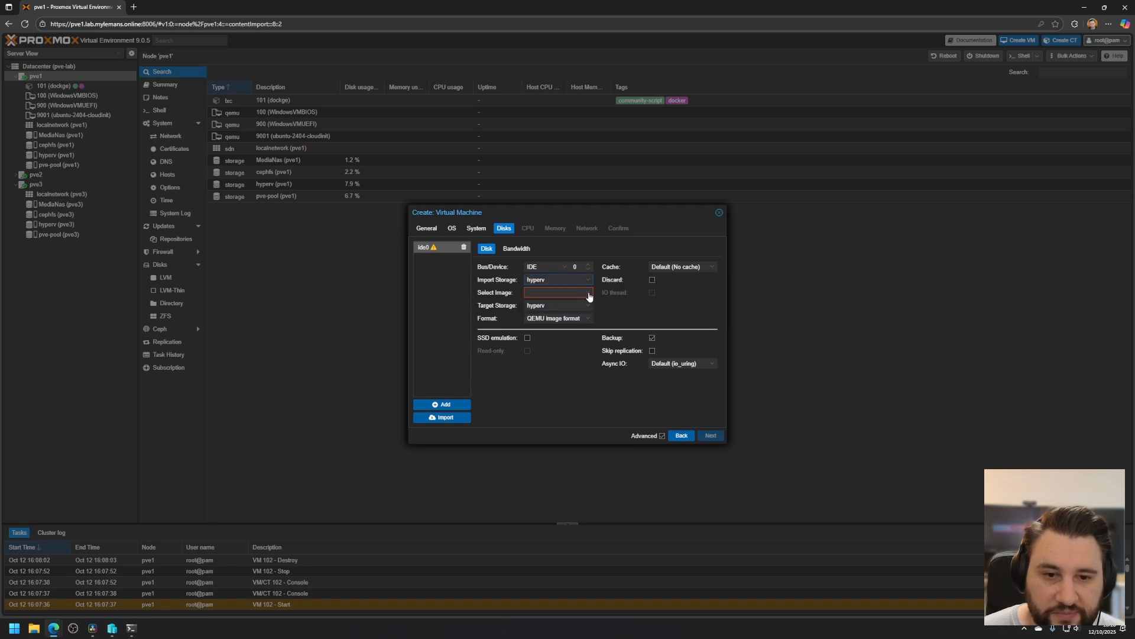
left_click(589, 297)
left_click(559, 317)
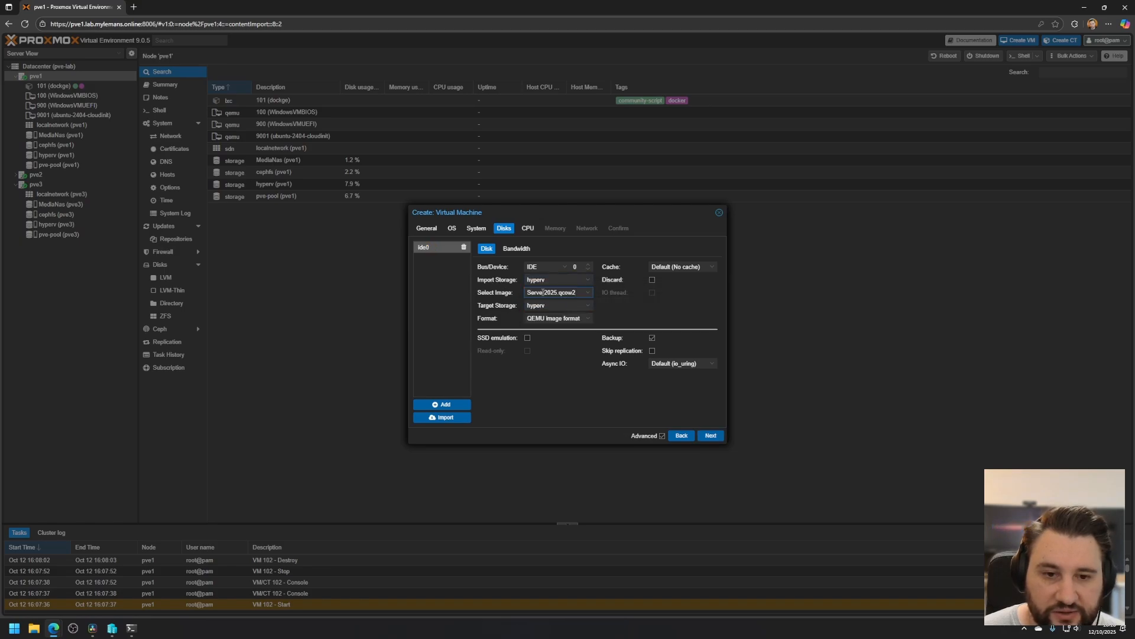
left_click(587, 305)
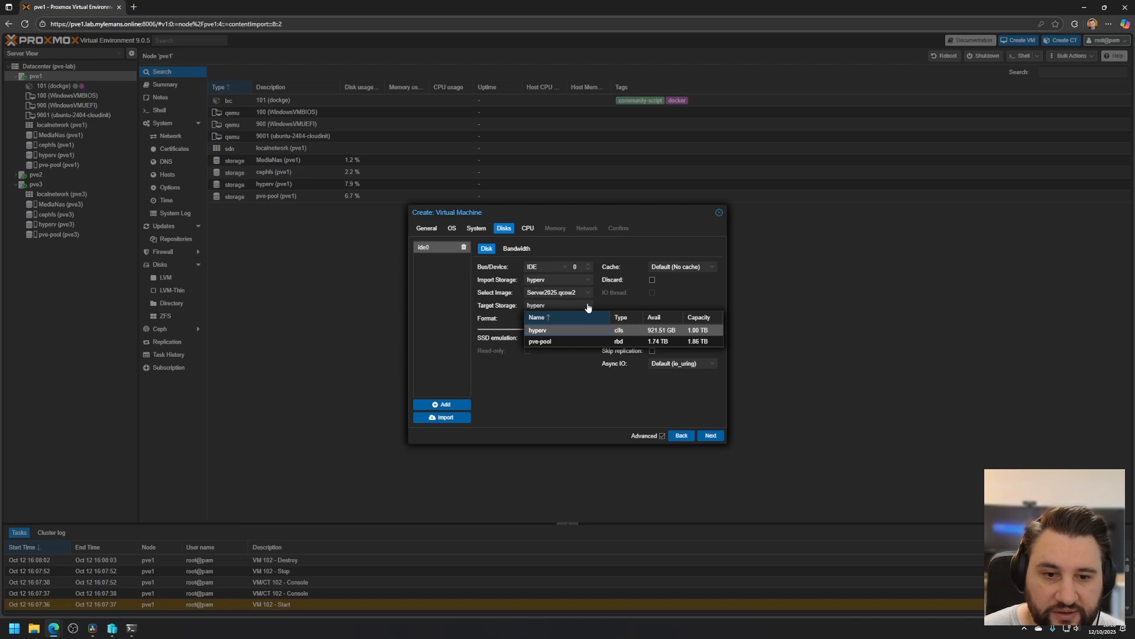
left_click(535, 341)
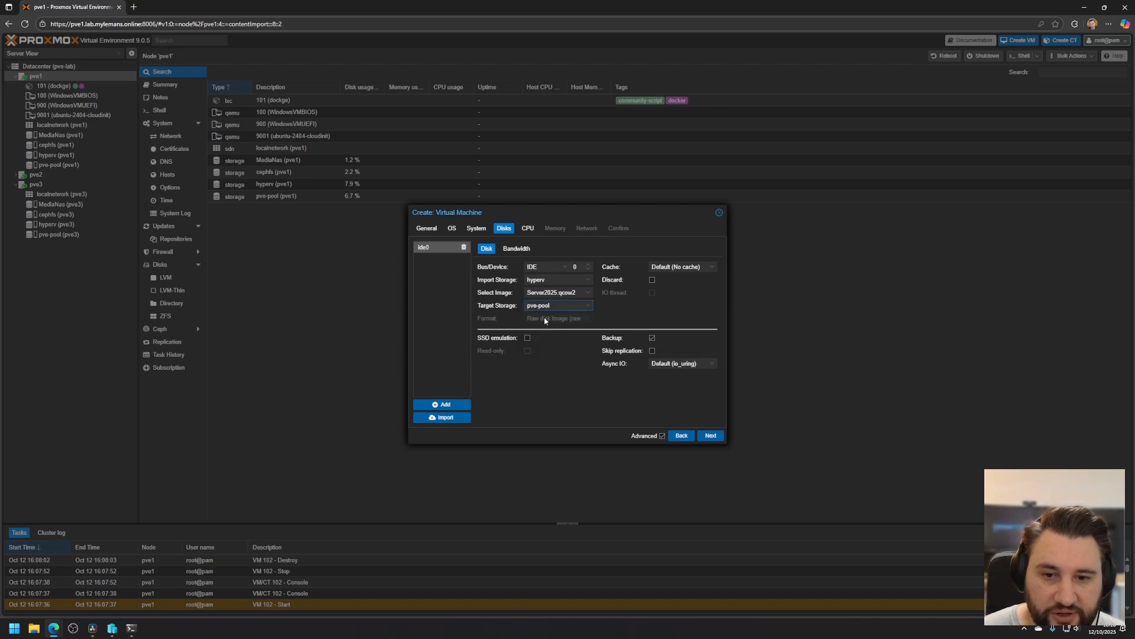
left_click(711, 438)
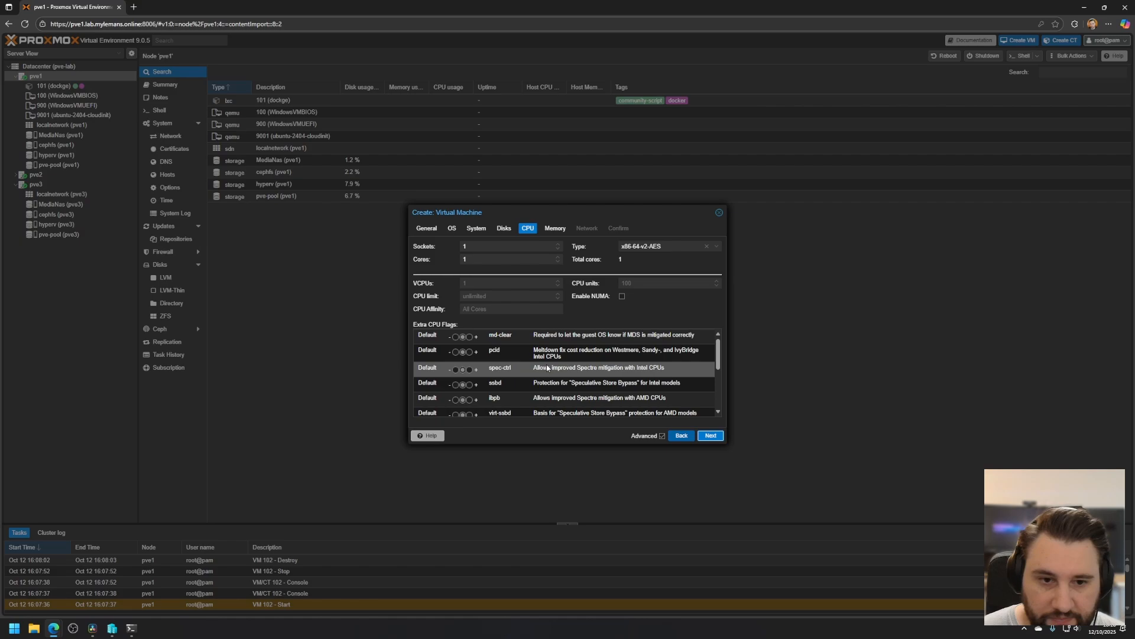
Accept the default CPU, memory and network settings and finish creating the VM.
left_click(711, 435)
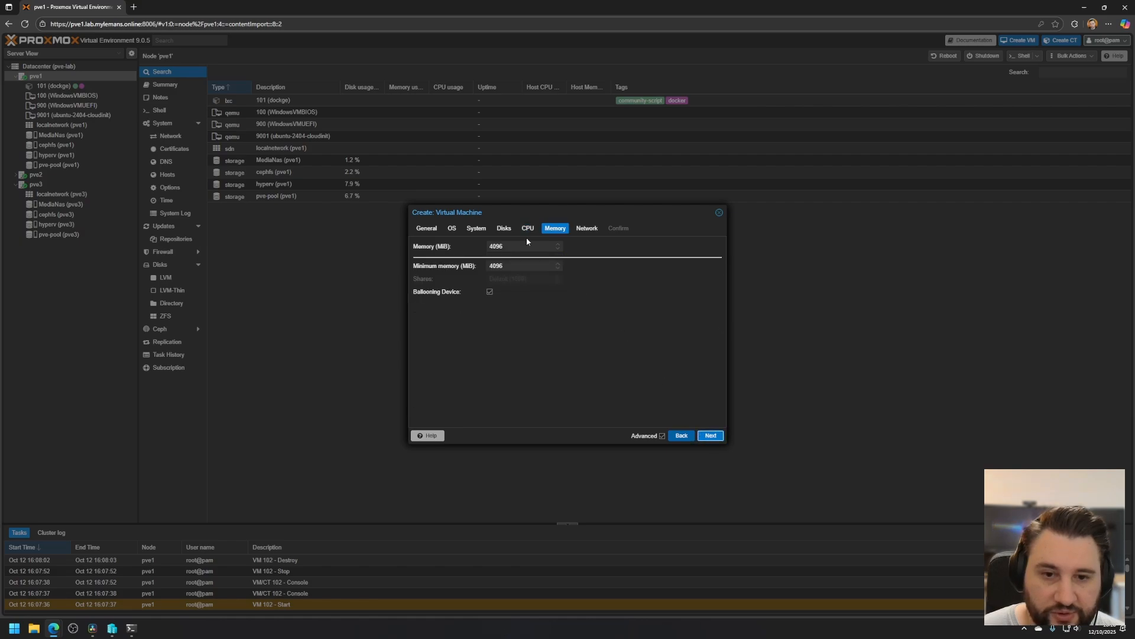
left_click(711, 436)
left_click(711, 435)
left_click(710, 436)
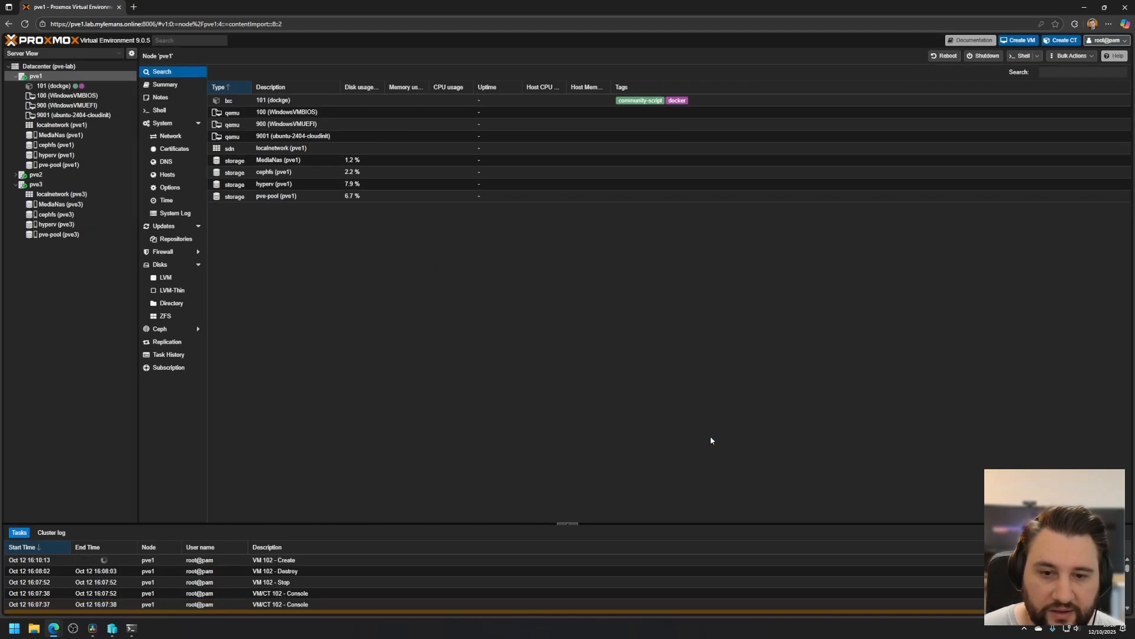